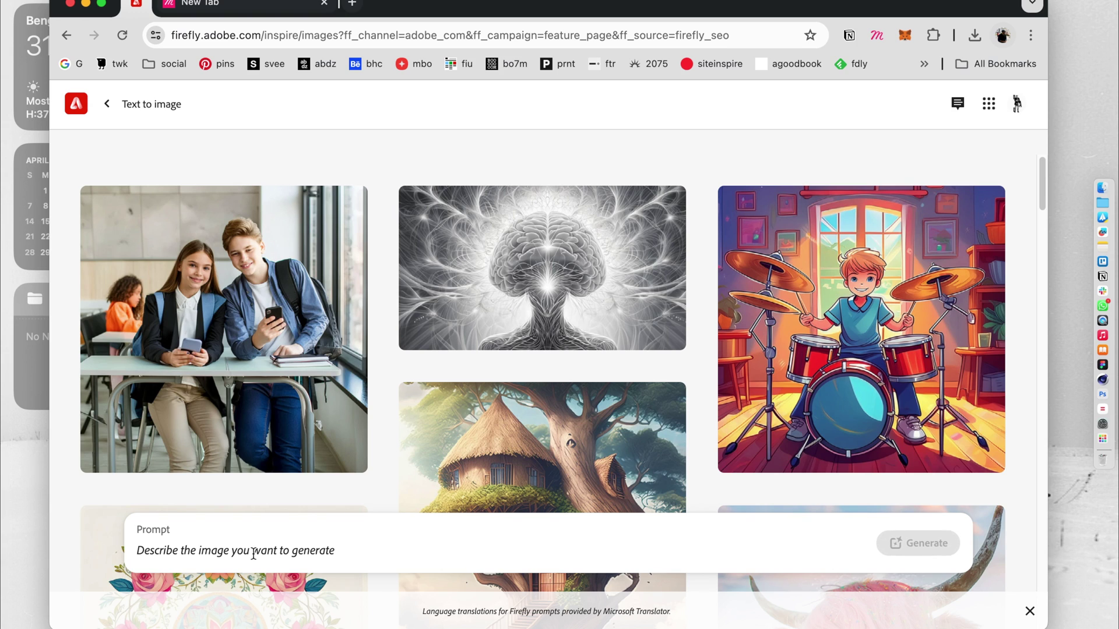
Enter the prompt 'fluffy 3d text' and generate images
{"action": "left_click", "coordinate": [156, 552]}
{"action": "type", "text": "flu"}
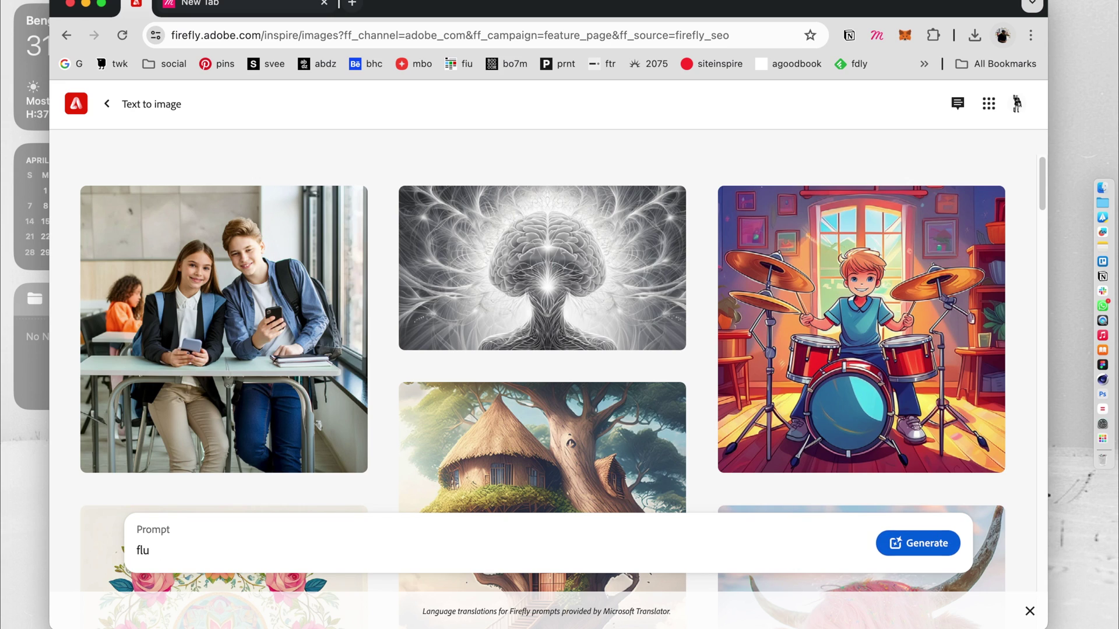
{"action": "type", "text": "ffy 3d text"}
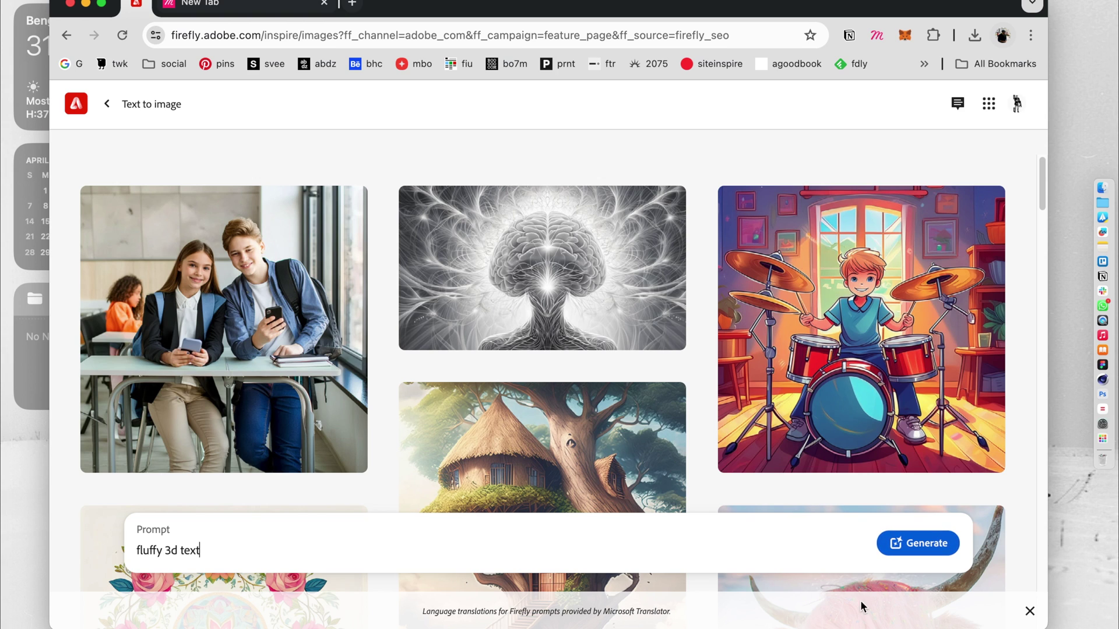
{"action": "left_click", "coordinate": [906, 542]}
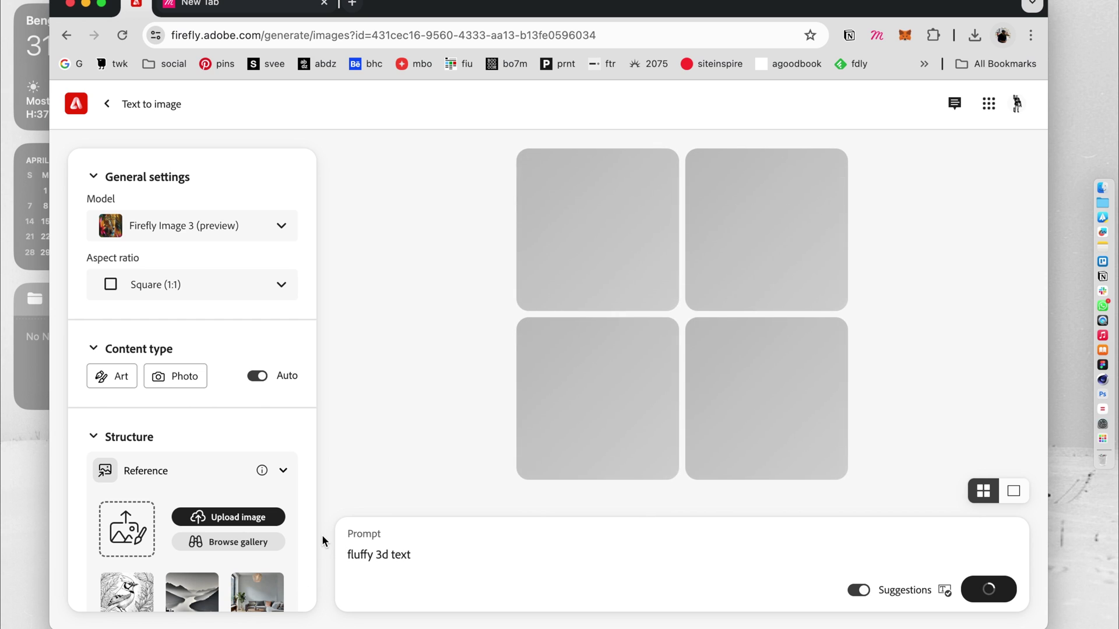
Scroll the settings panel through the Structure Reference and Styles Reference options while the four results finish
{"action": "scroll", "coordinate": [177, 376], "scroll_direction": "down", "scroll_amount": 3}
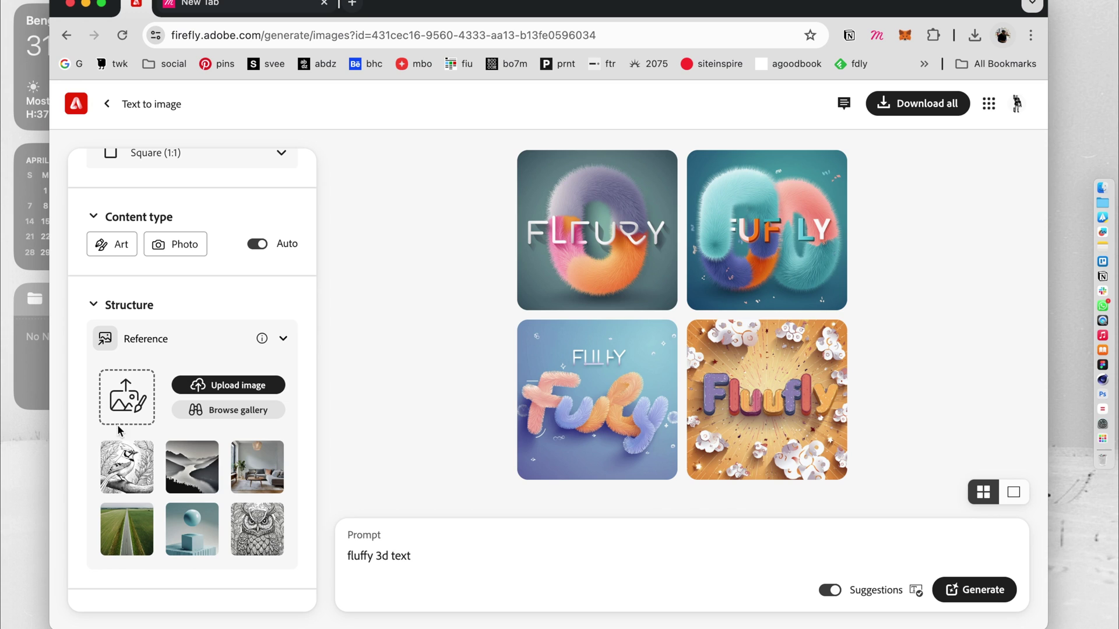
{"action": "scroll", "coordinate": [153, 382], "scroll_direction": "down", "scroll_amount": 5}
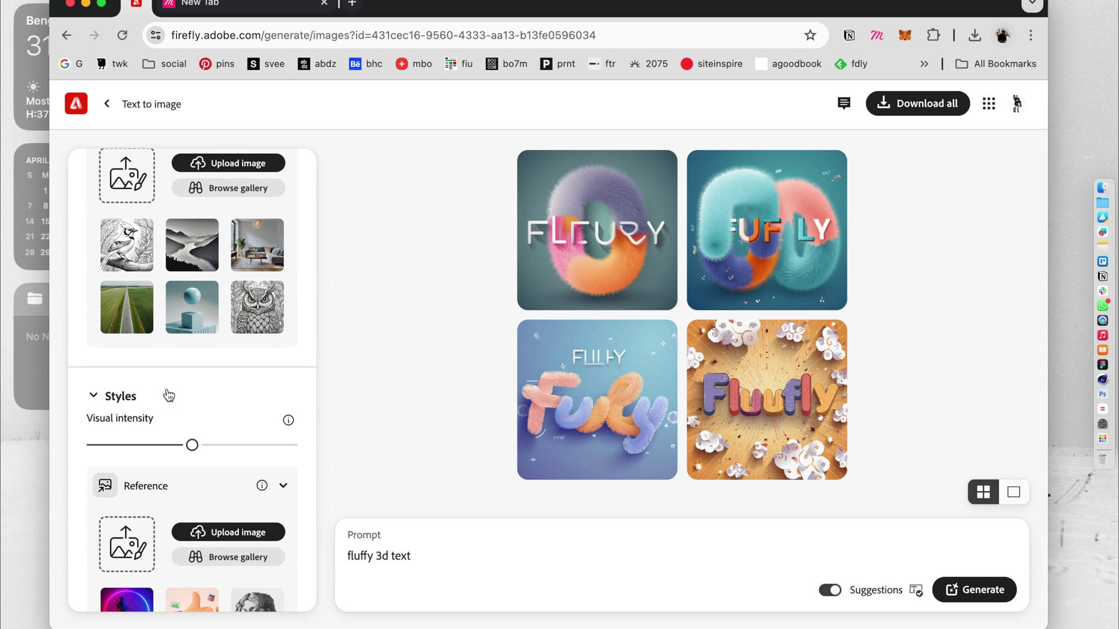
{"action": "scroll", "coordinate": [134, 414], "scroll_direction": "up", "scroll_amount": 3}
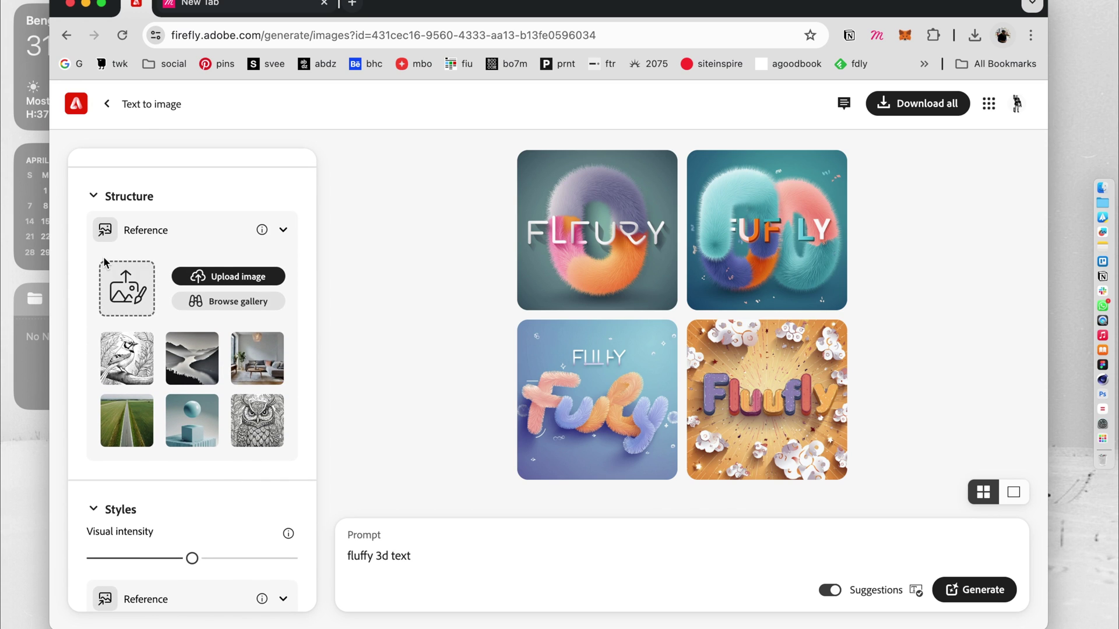
{"action": "scroll", "coordinate": [79, 341], "scroll_direction": "up", "scroll_amount": 1}
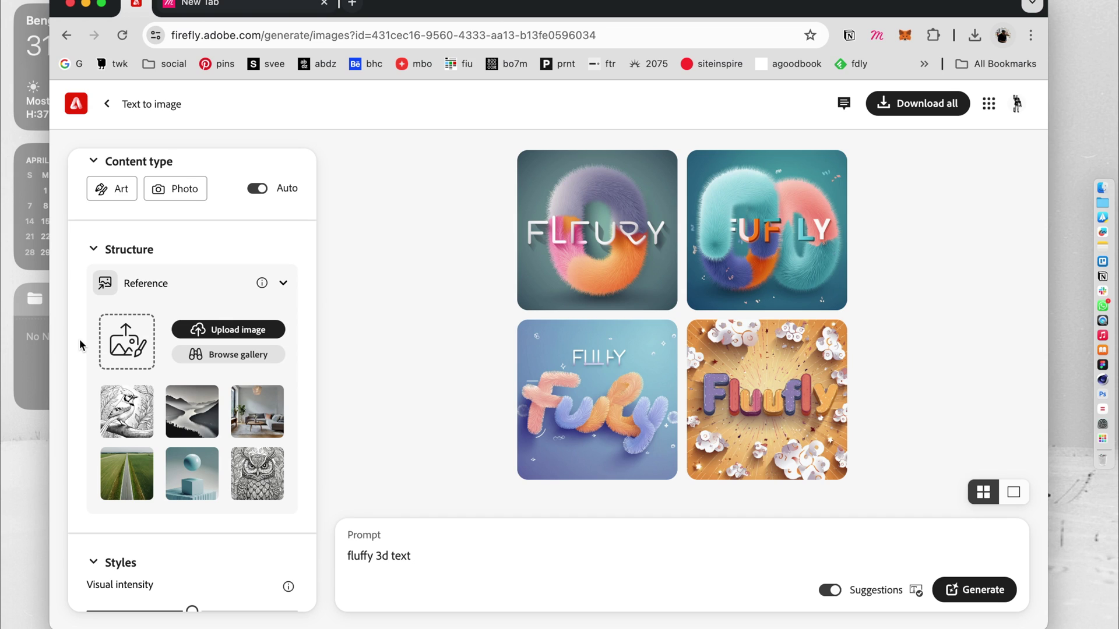
{"action": "scroll", "coordinate": [157, 543], "scroll_direction": "down", "scroll_amount": 5}
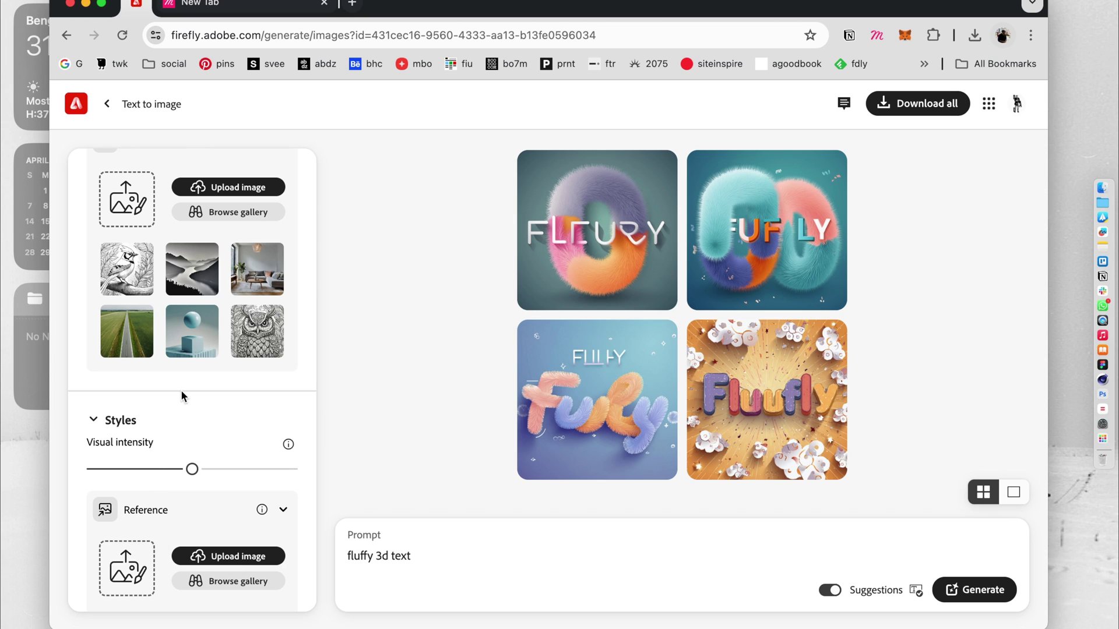
{"action": "scroll", "coordinate": [181, 389], "scroll_direction": "up", "scroll_amount": 4}
{"action": "scroll", "coordinate": [173, 452], "scroll_direction": "down", "scroll_amount": 4}
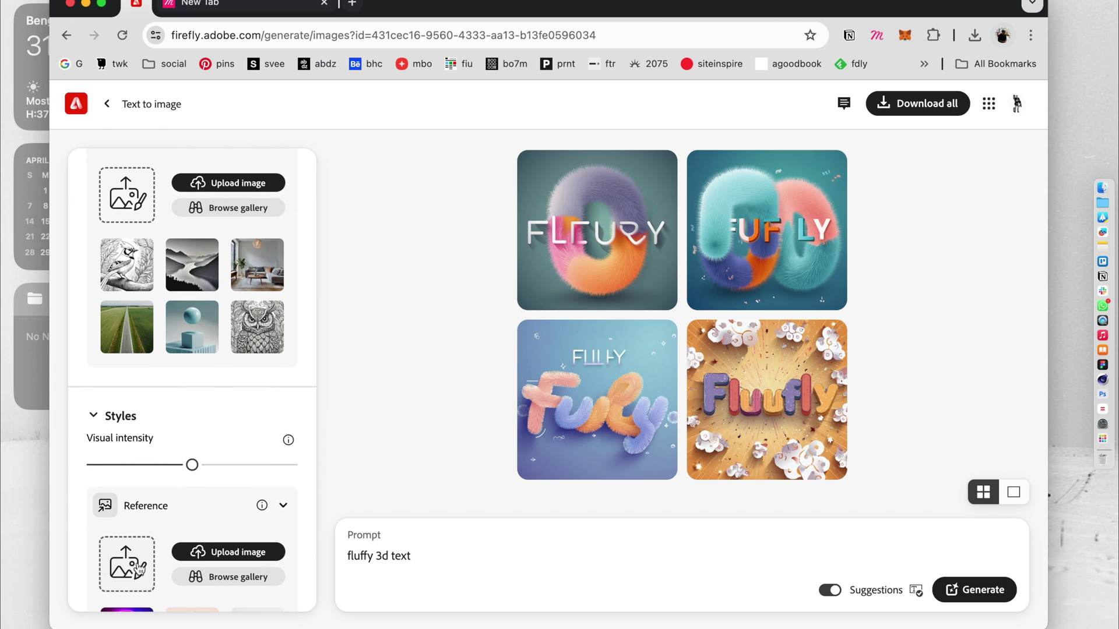
{"action": "scroll", "coordinate": [171, 473], "scroll_direction": "up", "scroll_amount": 3}
{"action": "scroll", "coordinate": [170, 473], "scroll_direction": "up", "scroll_amount": 1}
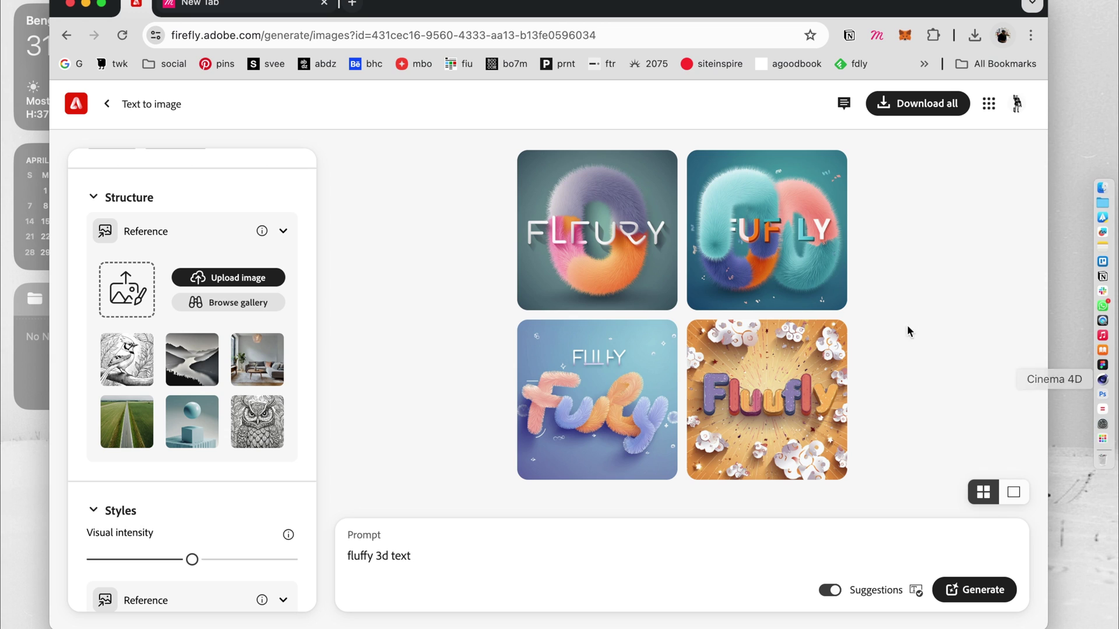
Open canva.com in the other tab and start a new Instagram Post design
{"action": "left_click", "coordinate": [239, 6]}
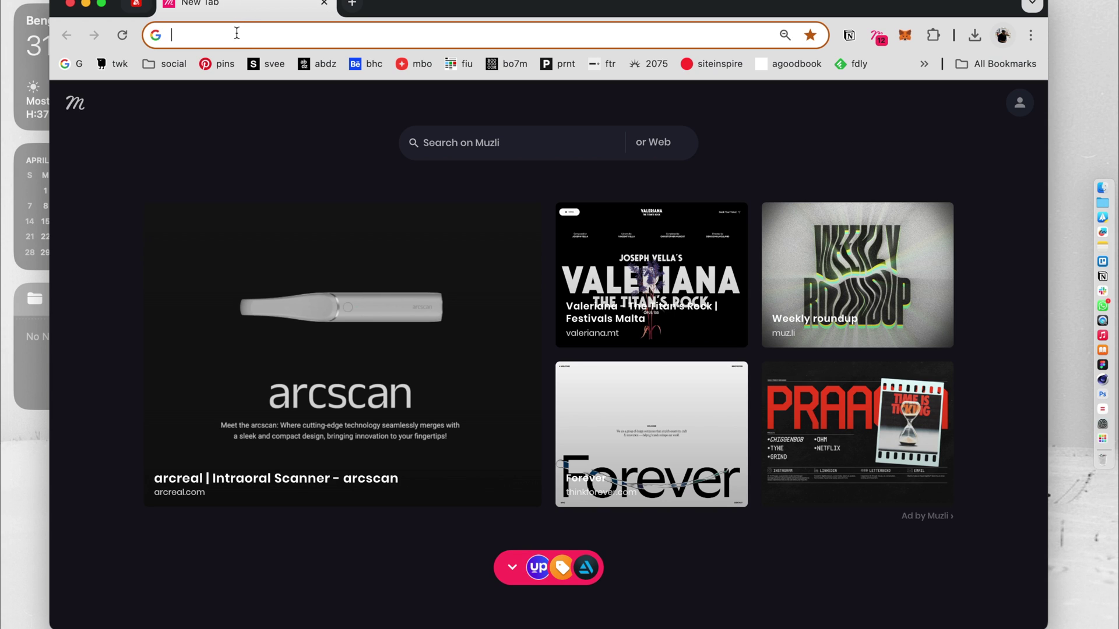
{"action": "type", "text": "canva.com"}
{"action": "key", "text": "Return"}
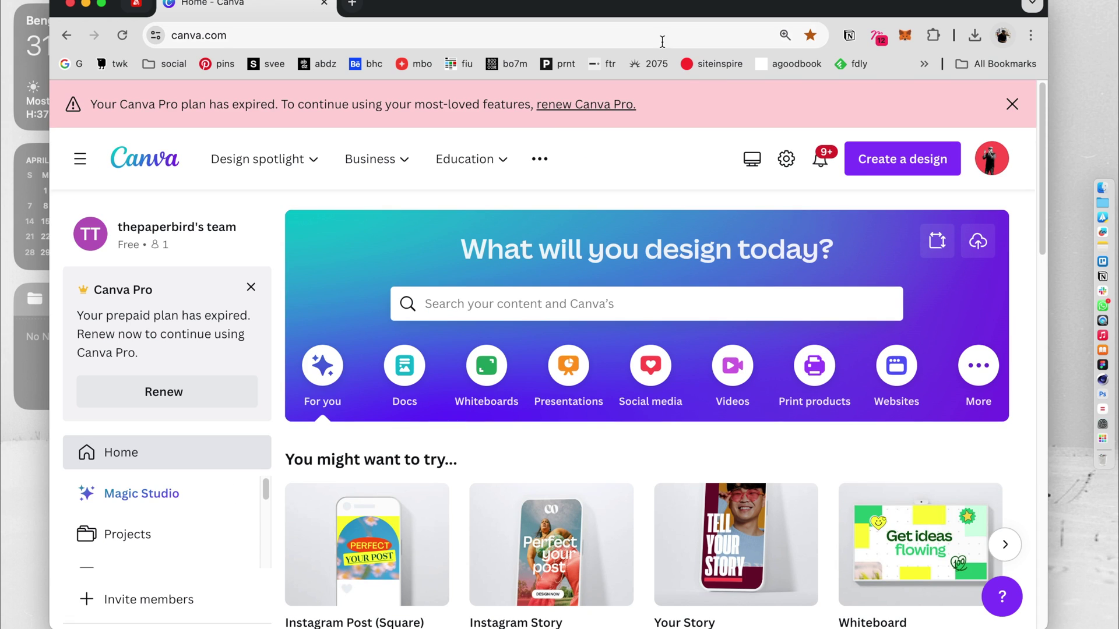
{"action": "left_click", "coordinate": [929, 169]}
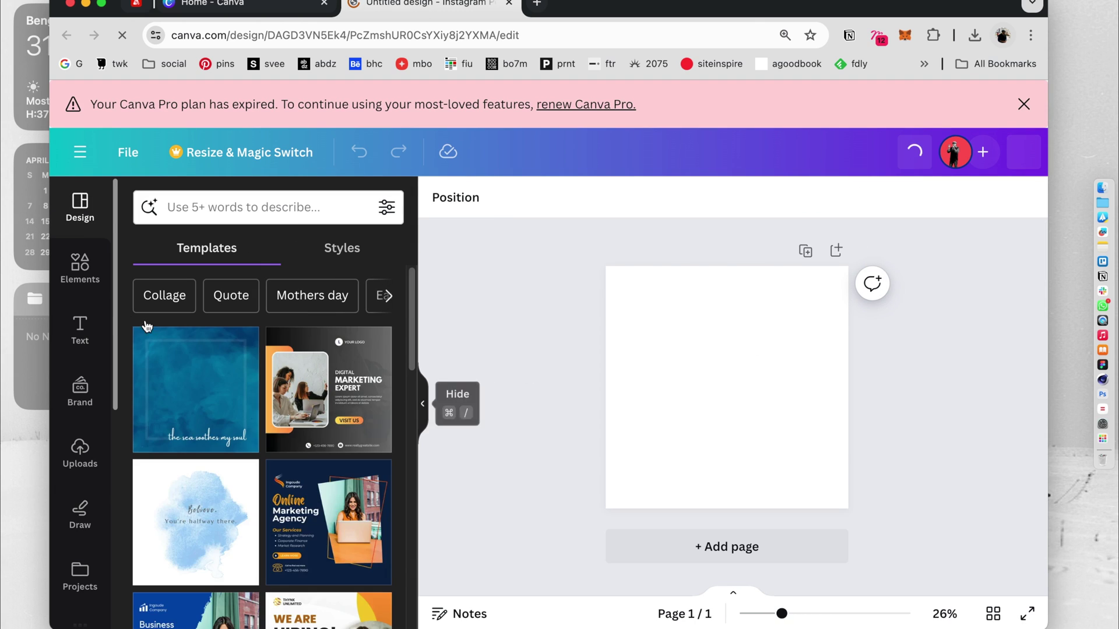
Add a heading 'S', enlarge it to fill the page height and centre it
{"action": "left_click", "coordinate": [80, 326]}
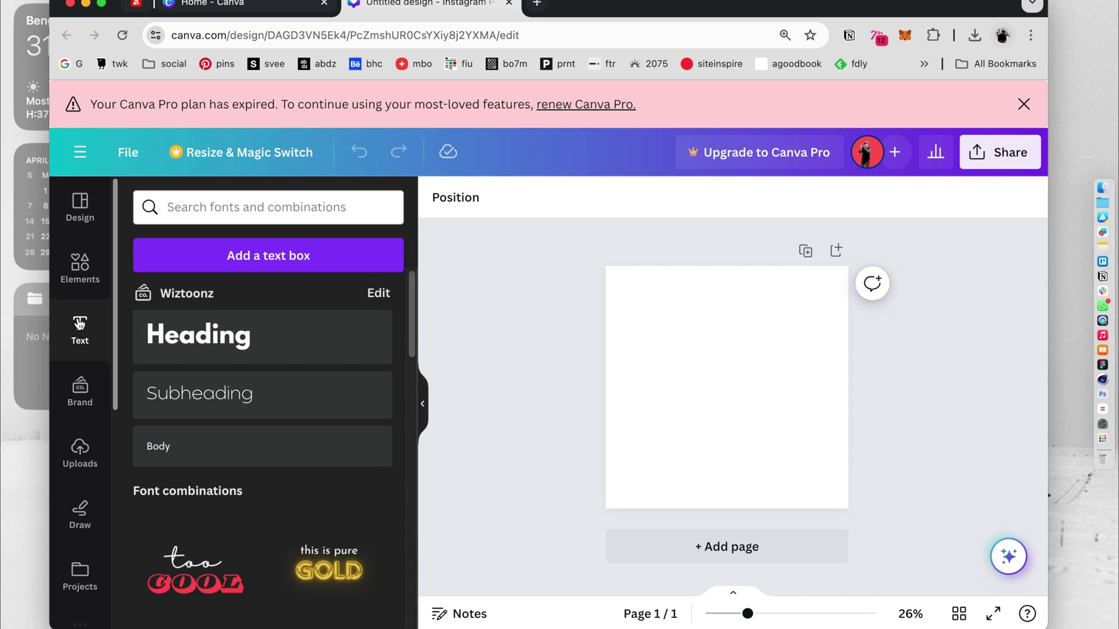
{"action": "left_click", "coordinate": [342, 324]}
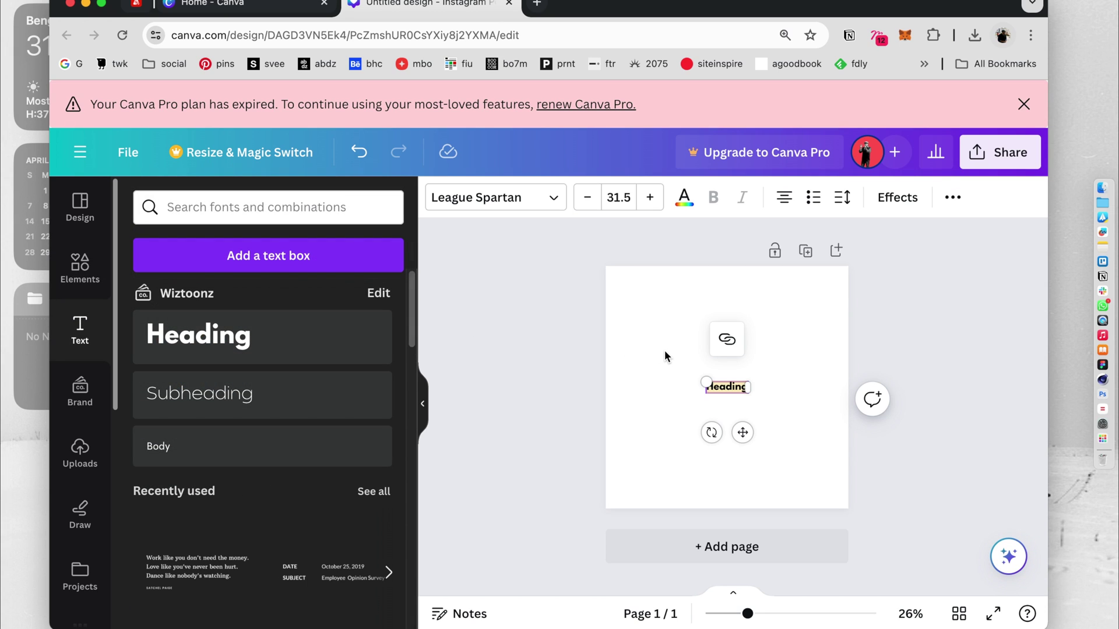
{"action": "left_click_drag", "start_coordinate": [707, 382], "coordinate": [622, 285]}
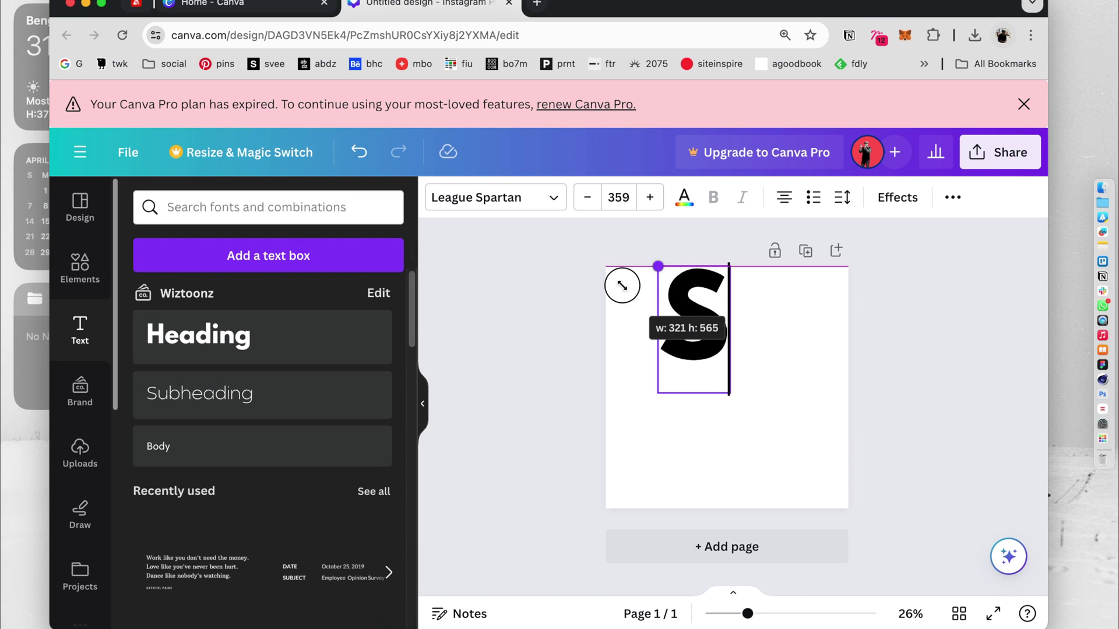
{"action": "left_click_drag", "start_coordinate": [729, 392], "coordinate": [800, 515]}
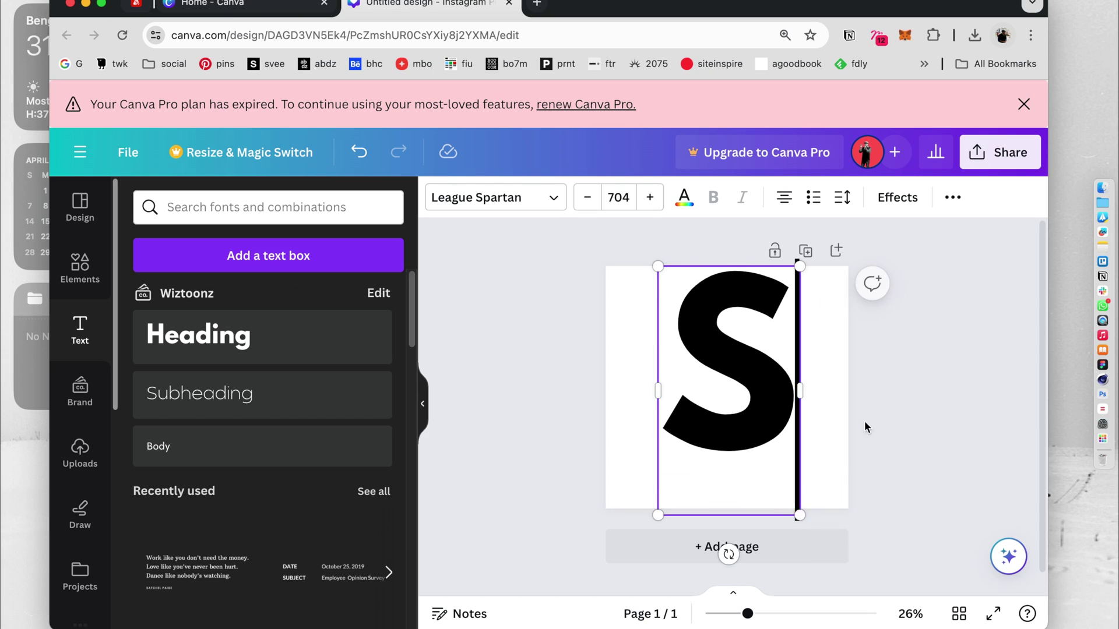
{"action": "left_click_drag", "start_coordinate": [727, 387], "coordinate": [719, 412]}
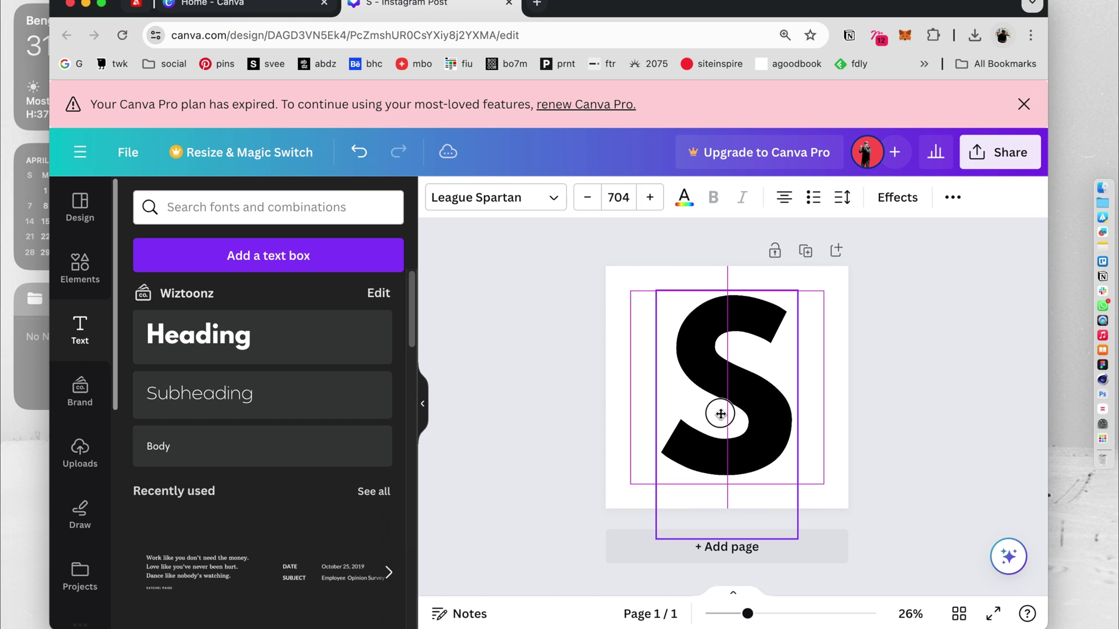
{"action": "left_click", "coordinate": [415, 402]}
{"action": "left_click", "coordinate": [547, 367]}
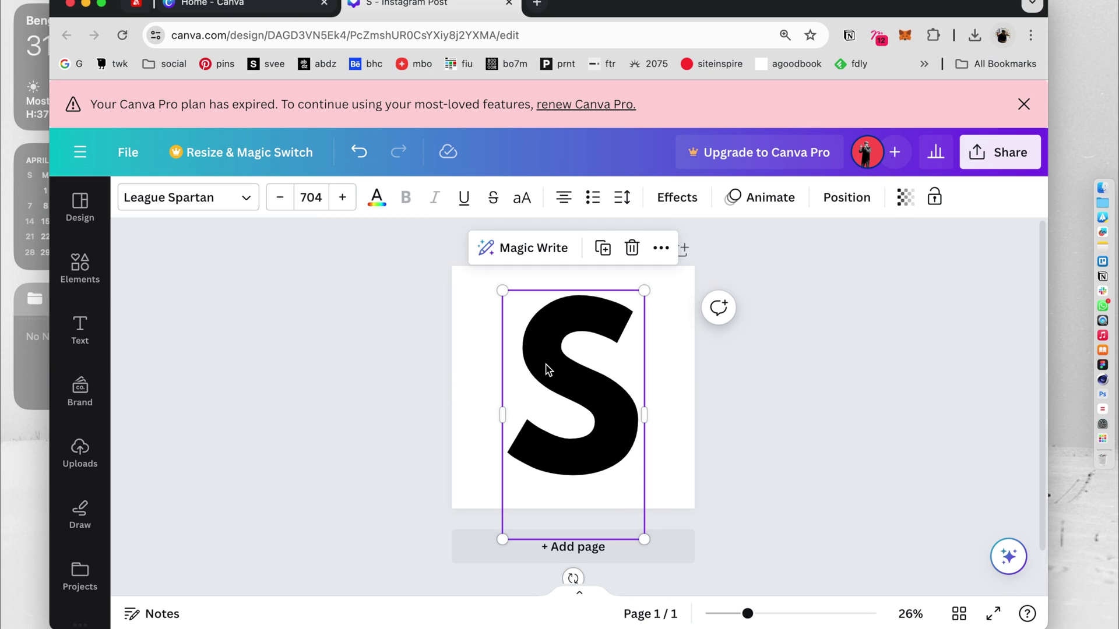
Change the S's font to Ahsing after trying Moja
{"action": "left_click", "coordinate": [241, 201]}
{"action": "scroll", "coordinate": [288, 373], "scroll_direction": "down", "scroll_amount": 8}
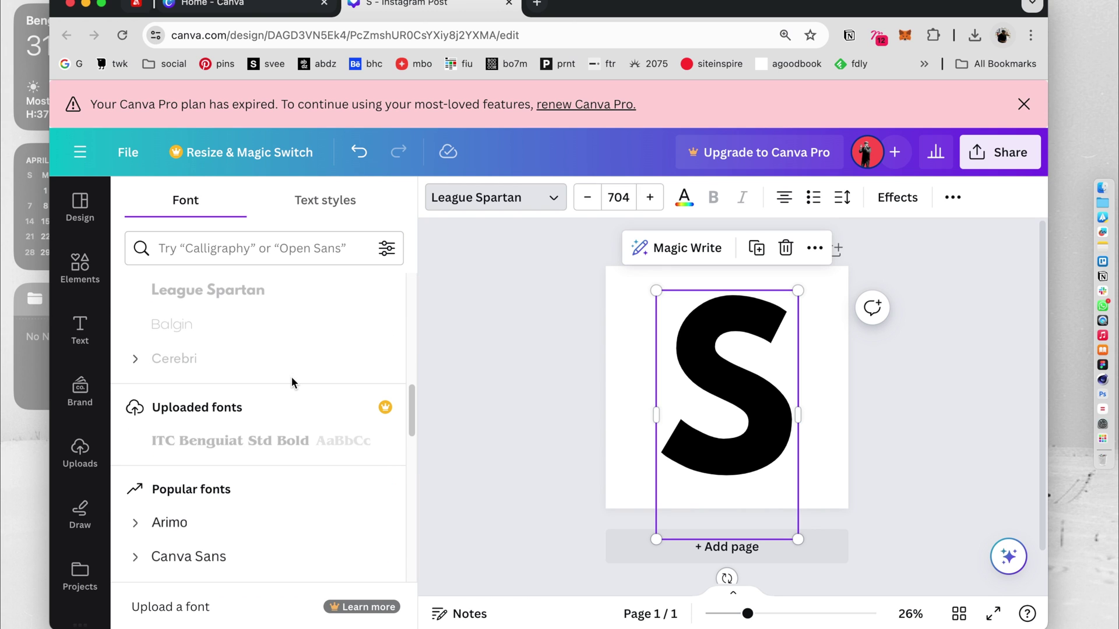
{"action": "scroll", "coordinate": [292, 382], "scroll_direction": "up", "scroll_amount": 4}
{"action": "scroll", "coordinate": [292, 383], "scroll_direction": "down", "scroll_amount": 10}
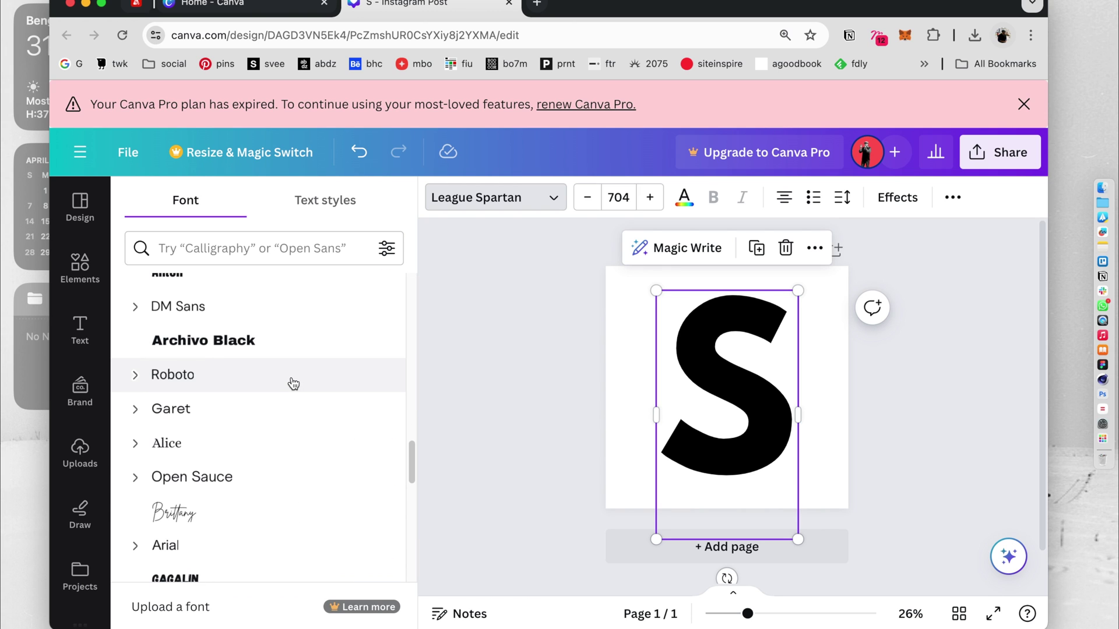
{"action": "scroll", "coordinate": [293, 384], "scroll_direction": "down", "scroll_amount": 10}
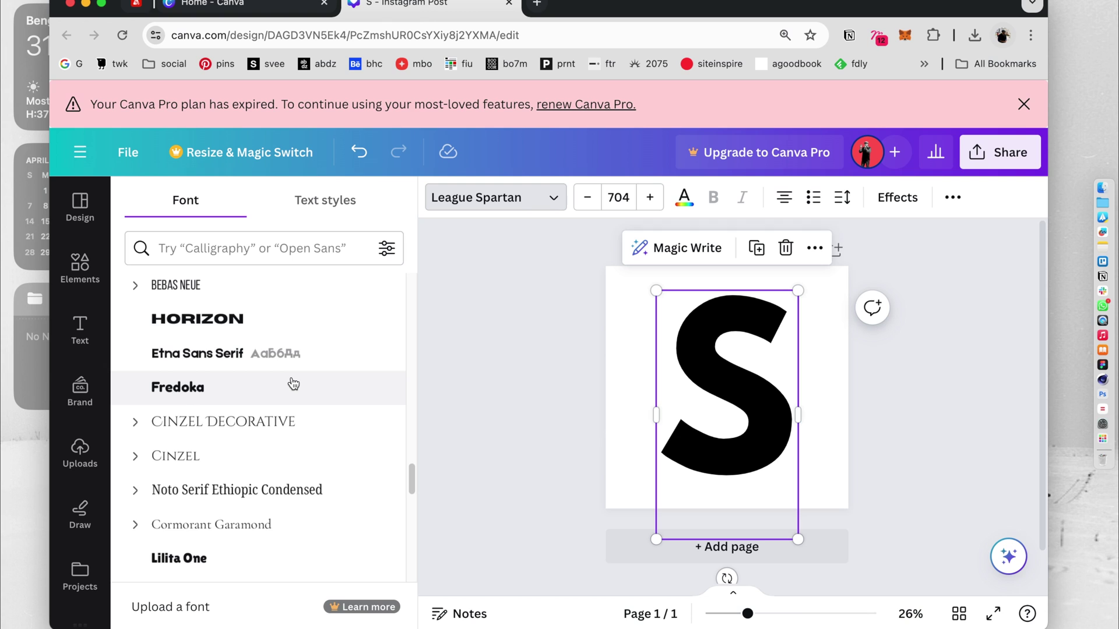
{"action": "scroll", "coordinate": [293, 384], "scroll_direction": "down", "scroll_amount": 7}
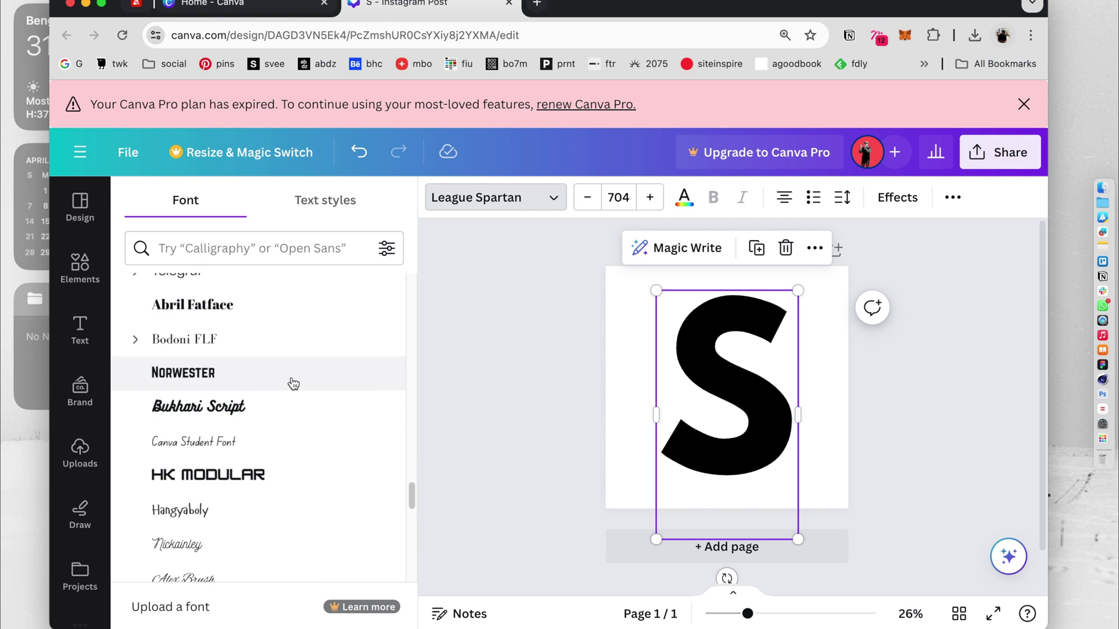
{"action": "scroll", "coordinate": [293, 384], "scroll_direction": "down", "scroll_amount": 5}
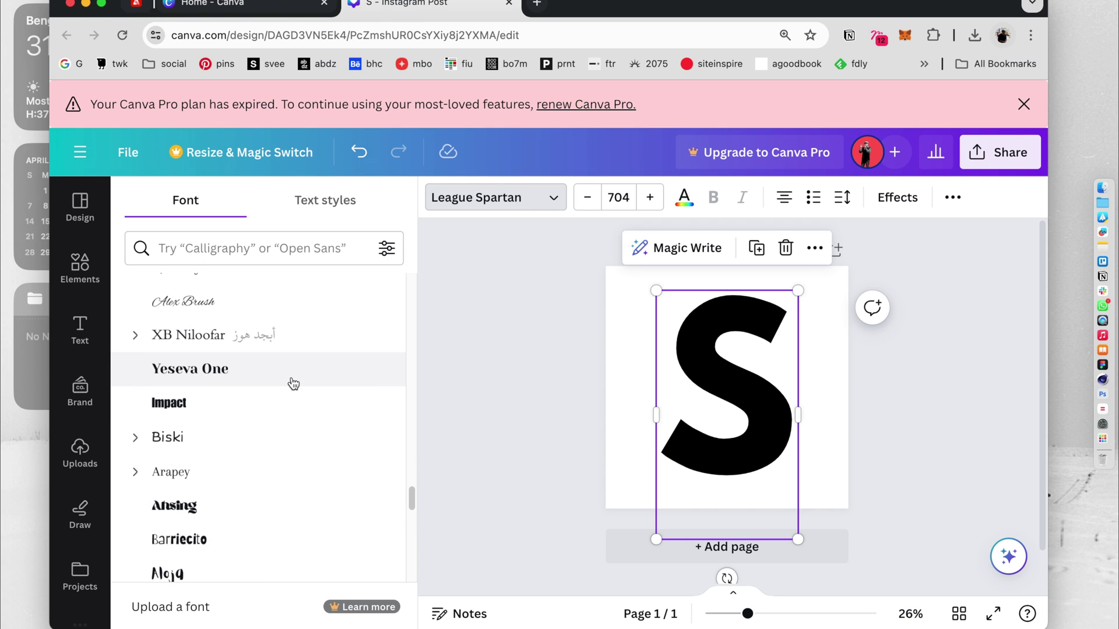
{"action": "scroll", "coordinate": [293, 383], "scroll_direction": "down", "scroll_amount": 5}
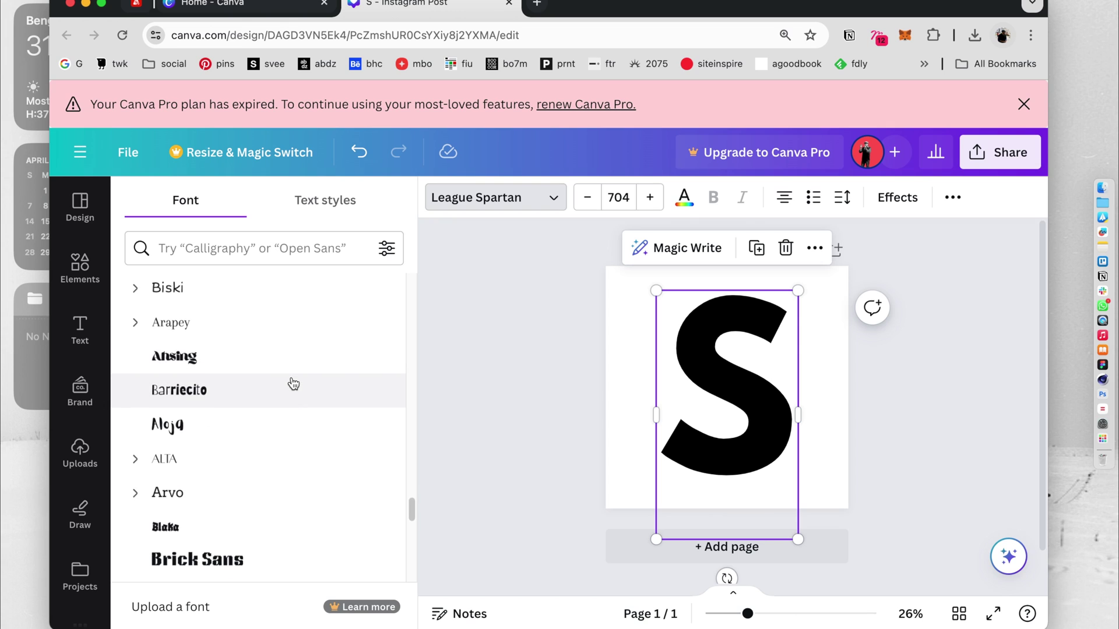
{"action": "left_click", "coordinate": [248, 402]}
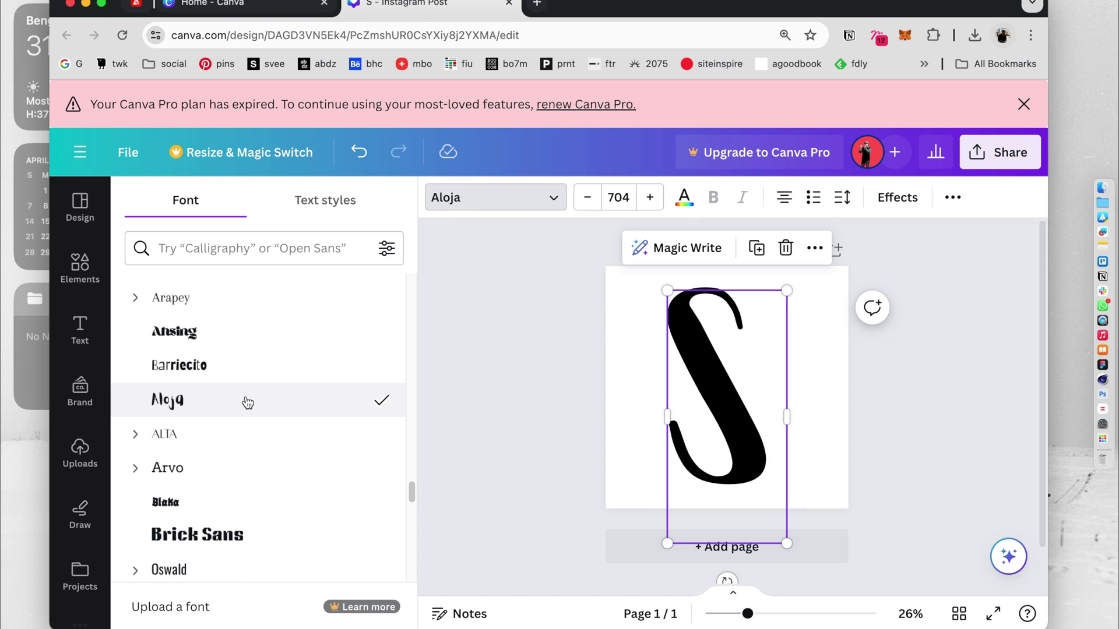
{"action": "left_click", "coordinate": [229, 347]}
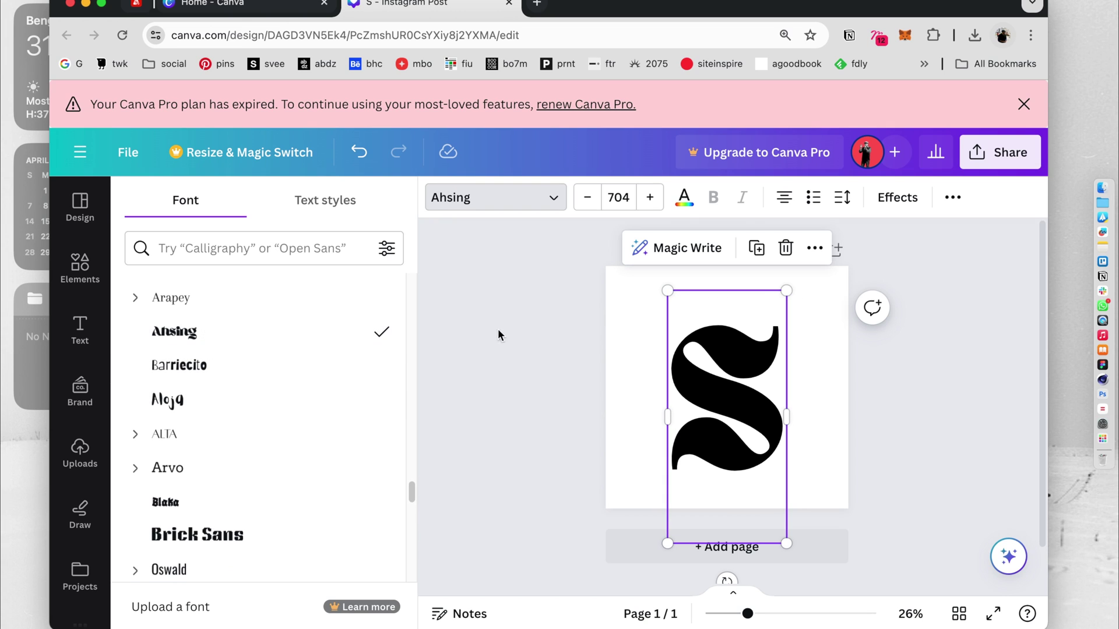
{"action": "left_click", "coordinate": [645, 344]}
Enlarge the S from size 704 to 732
{"action": "left_click", "coordinate": [634, 303]}
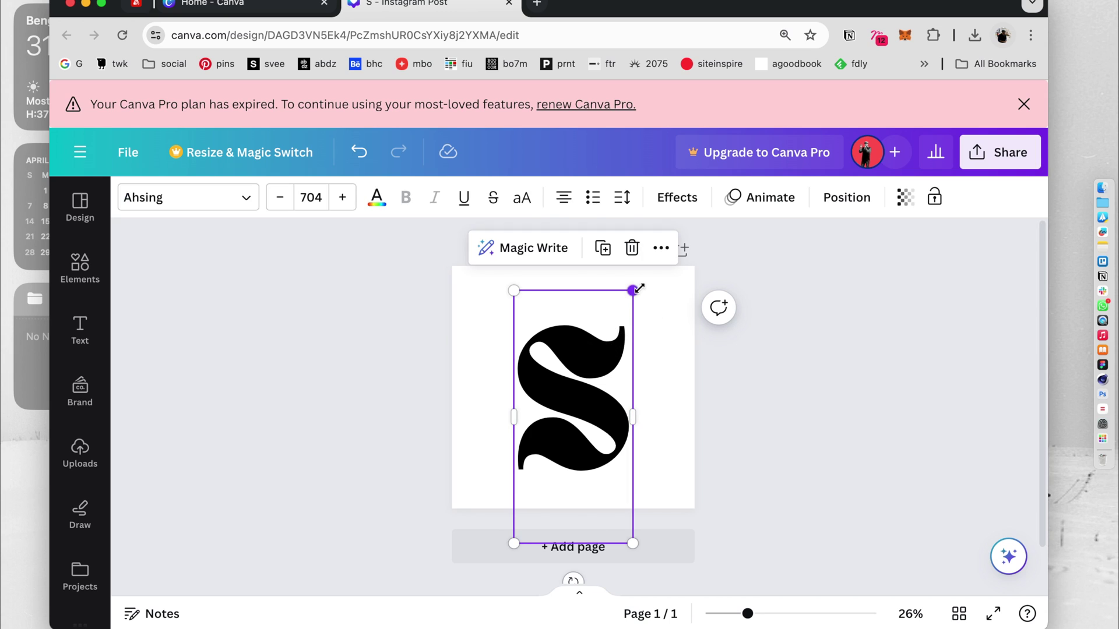
{"action": "left_click_drag", "start_coordinate": [637, 288], "coordinate": [646, 279]}
{"action": "left_click", "coordinate": [484, 364]}
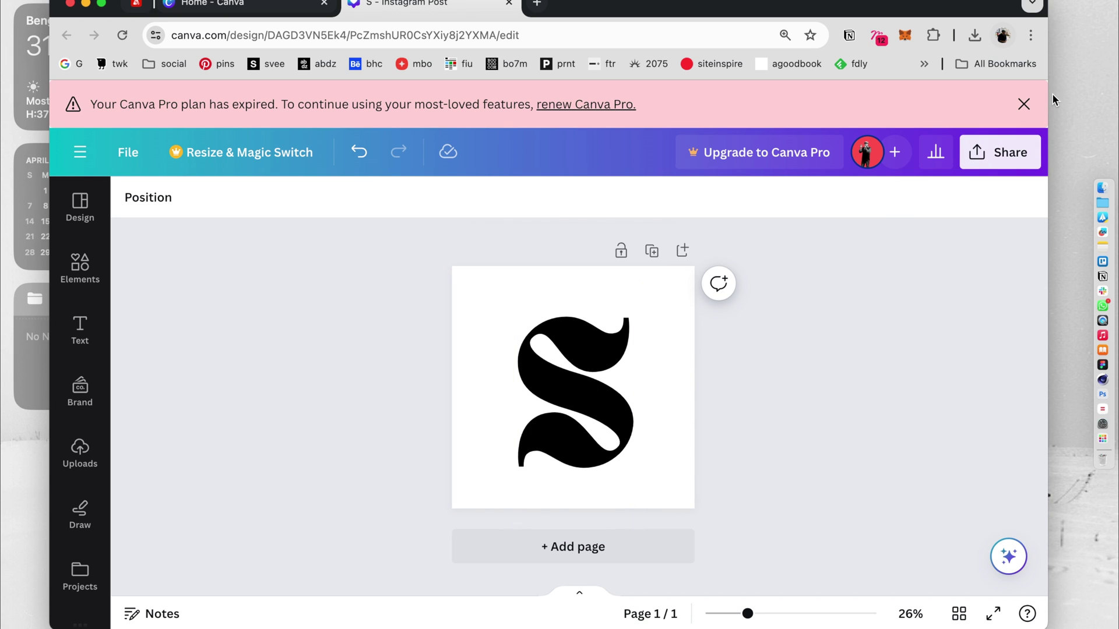
Close the expired-plan banner and download the design as S.jpg (JPG, 1080 × 1080) to the Desktop
{"action": "left_click", "coordinate": [1025, 104]}
{"action": "left_click", "coordinate": [1011, 121]}
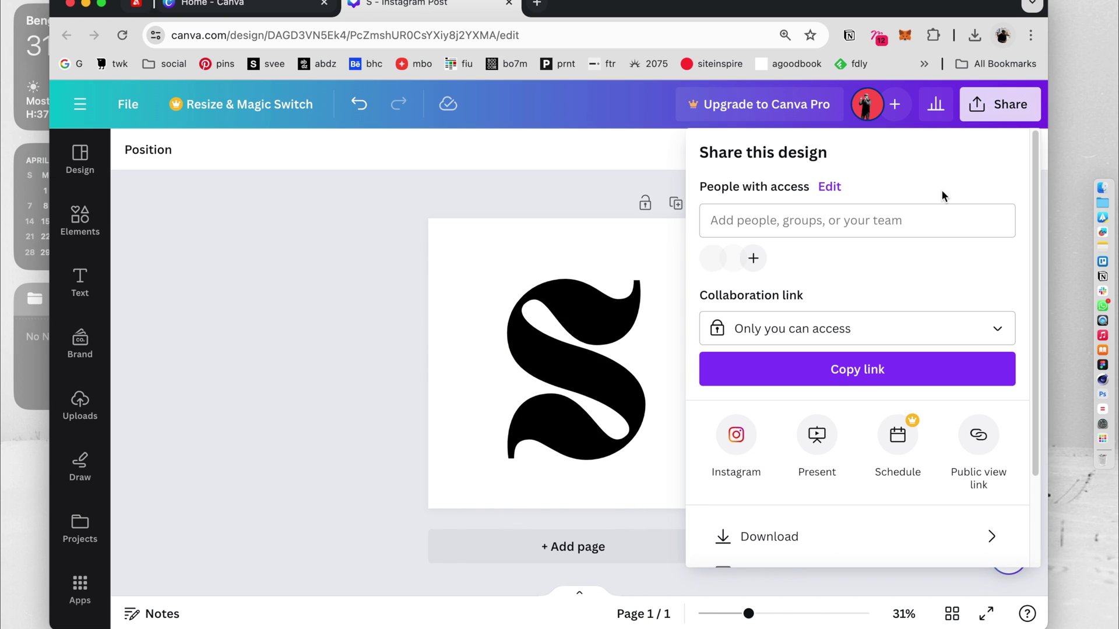
{"action": "left_click", "coordinate": [792, 540]}
{"action": "left_click", "coordinate": [780, 236]}
{"action": "left_click", "coordinate": [752, 336]}
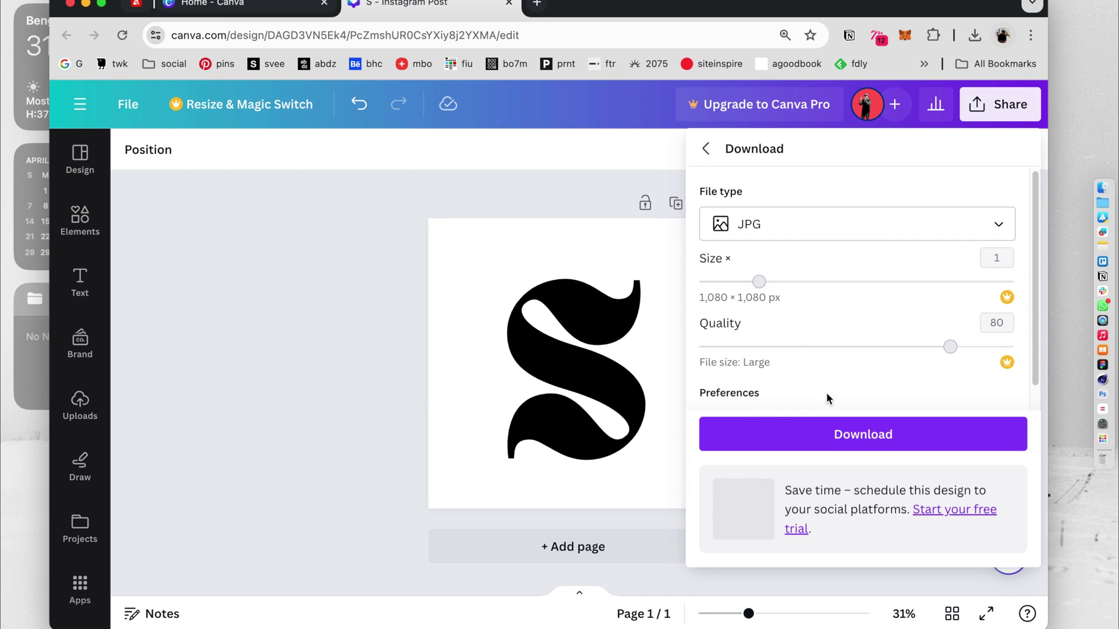
{"action": "left_click", "coordinate": [837, 431]}
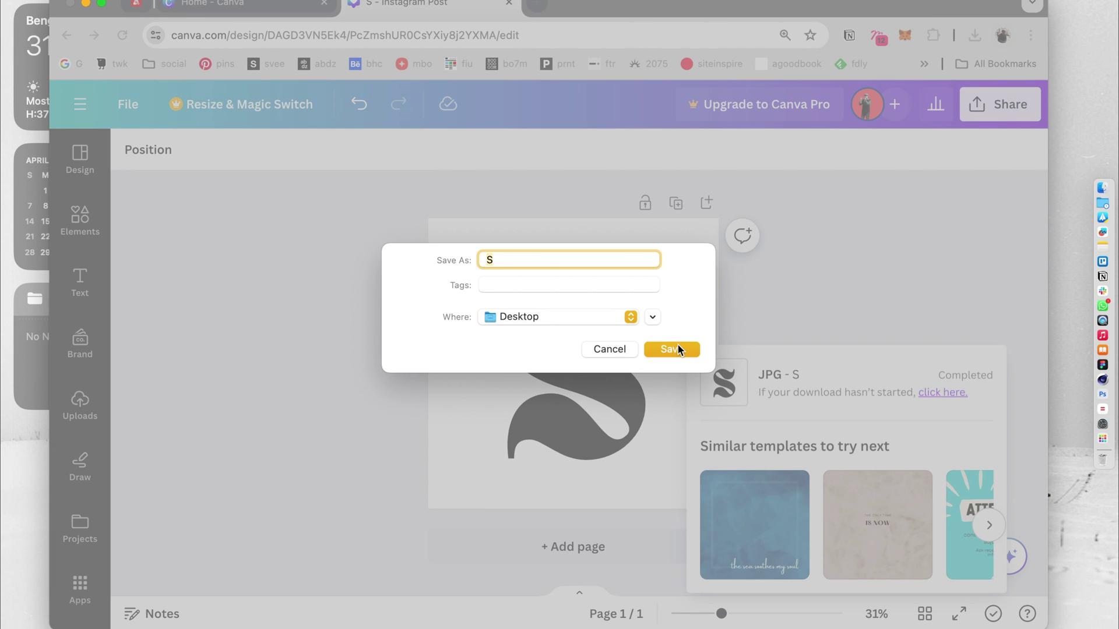
{"action": "left_click", "coordinate": [676, 345]}
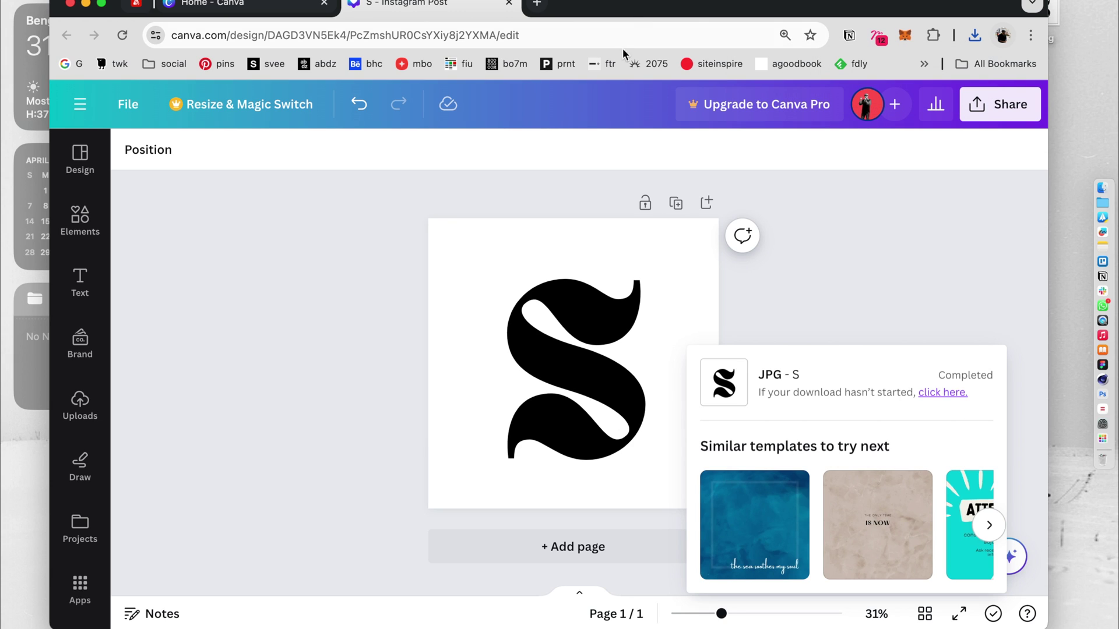
Search Google Images for 'fluffy leather stitched textured pillow'
{"action": "left_click", "coordinate": [365, 35]}
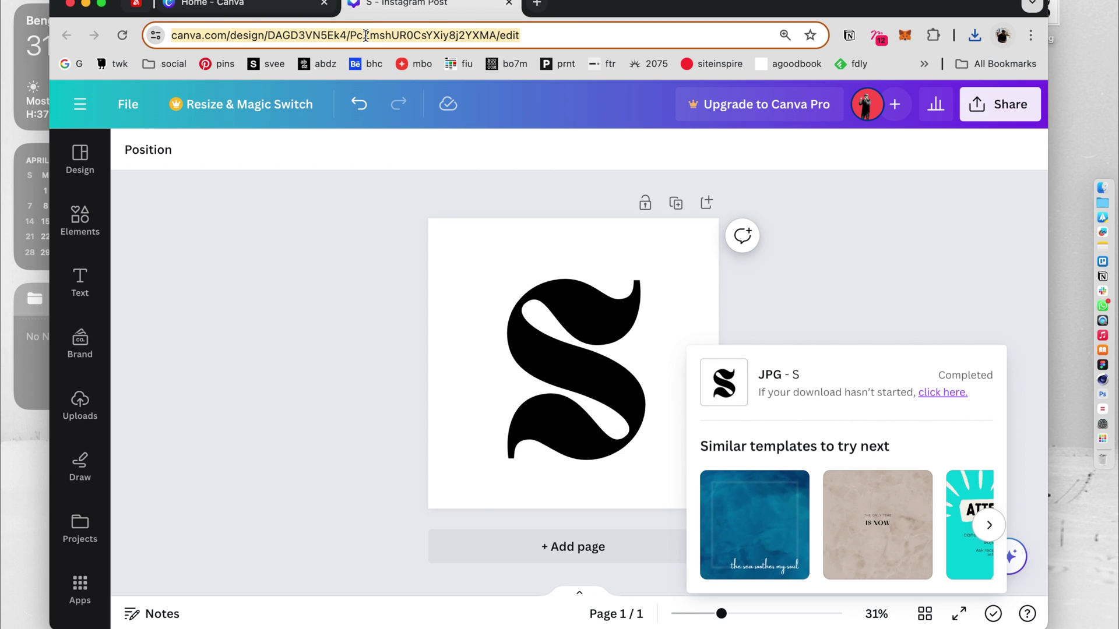
{"action": "type", "text": "fluffy"}
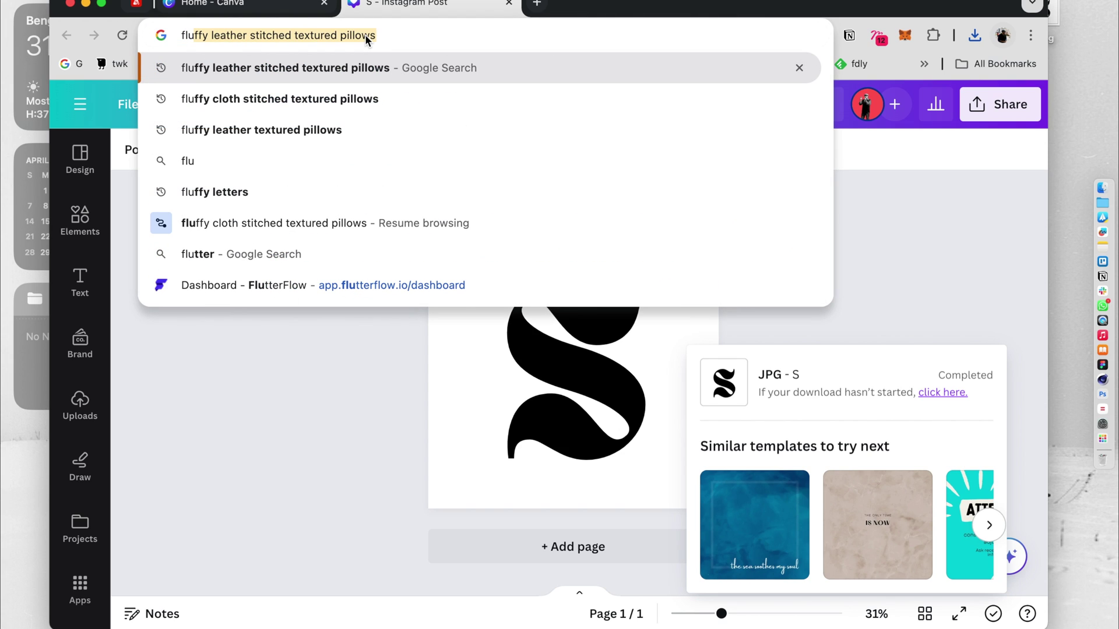
{"action": "type", "text": " leath"}
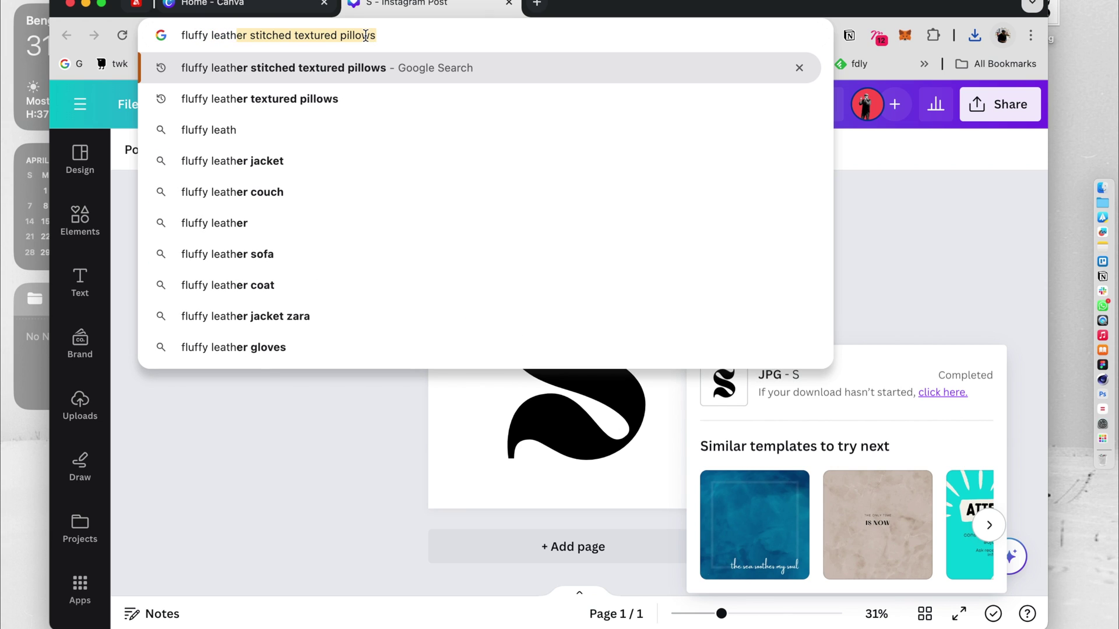
{"action": "left_click", "coordinate": [402, 36]}
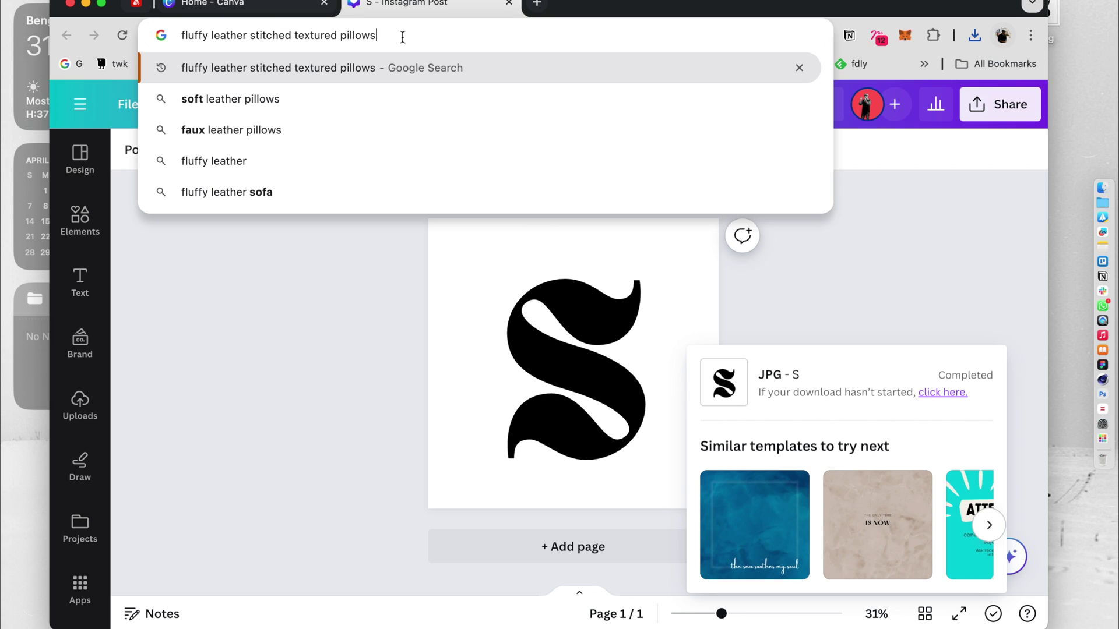
{"action": "key", "text": "BackSpace"}
{"action": "key", "text": "Return"}
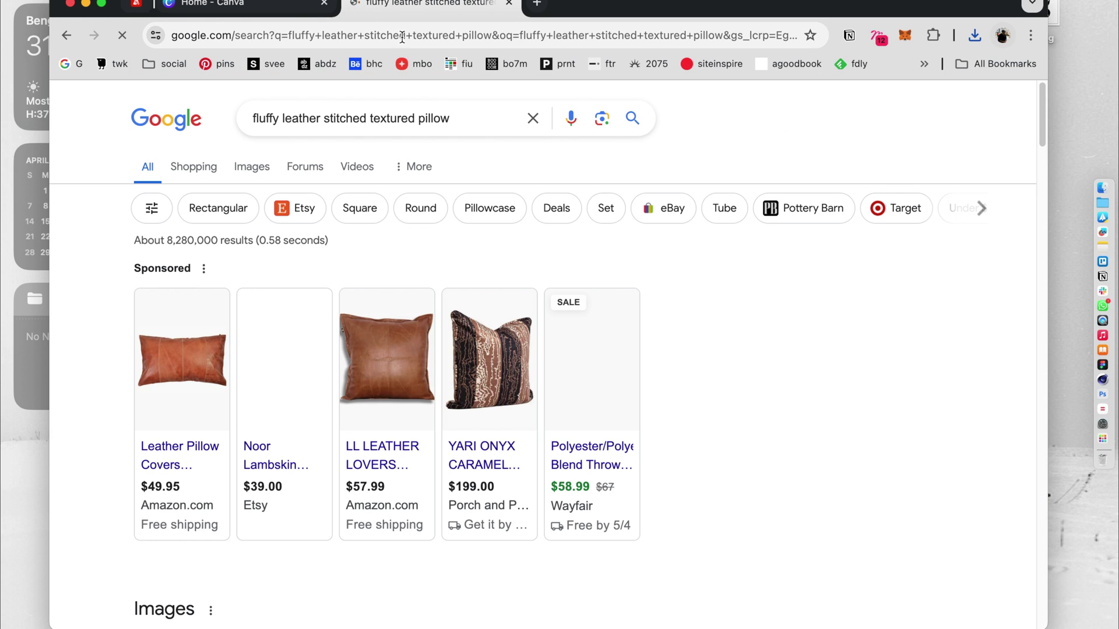
{"action": "left_click", "coordinate": [245, 170]}
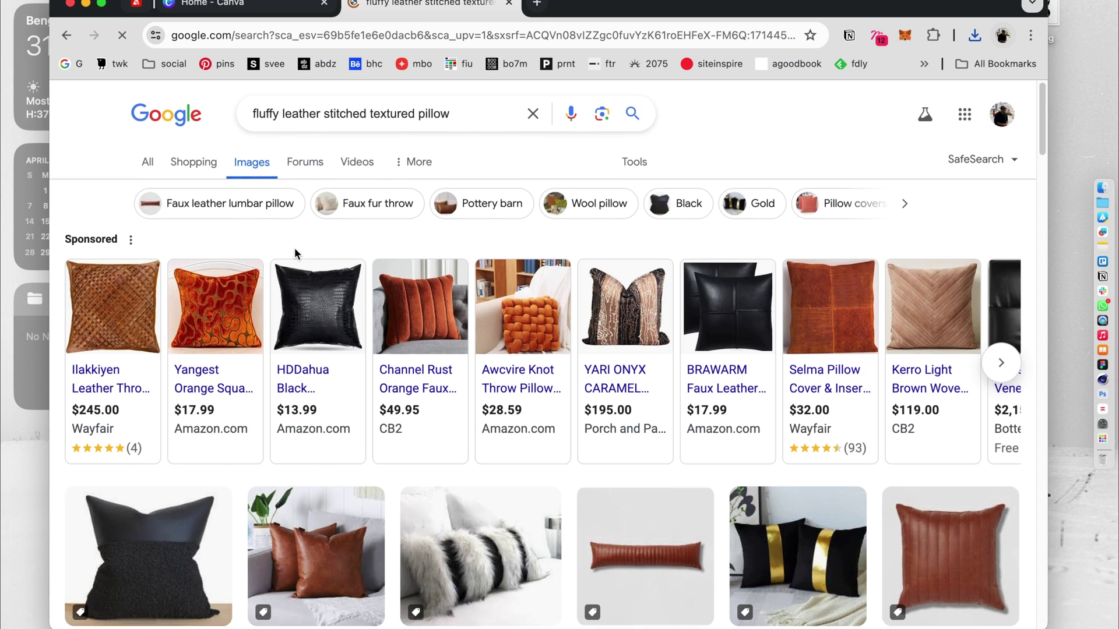
Save the Chevron Leather Pillow image to the Desktop as 41+pyVnBRyL_AC_.jpg
{"action": "scroll", "coordinate": [295, 250], "scroll_direction": "down", "scroll_amount": 4}
{"action": "scroll", "coordinate": [295, 251], "scroll_direction": "down", "scroll_amount": 6}
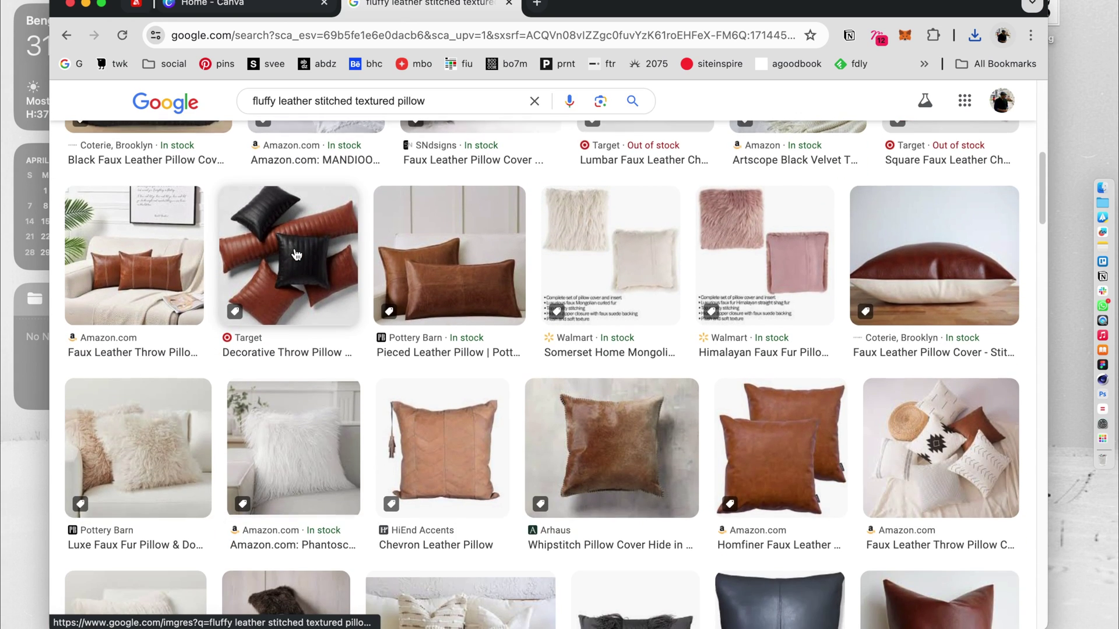
{"action": "scroll", "coordinate": [295, 251], "scroll_direction": "down", "scroll_amount": 7}
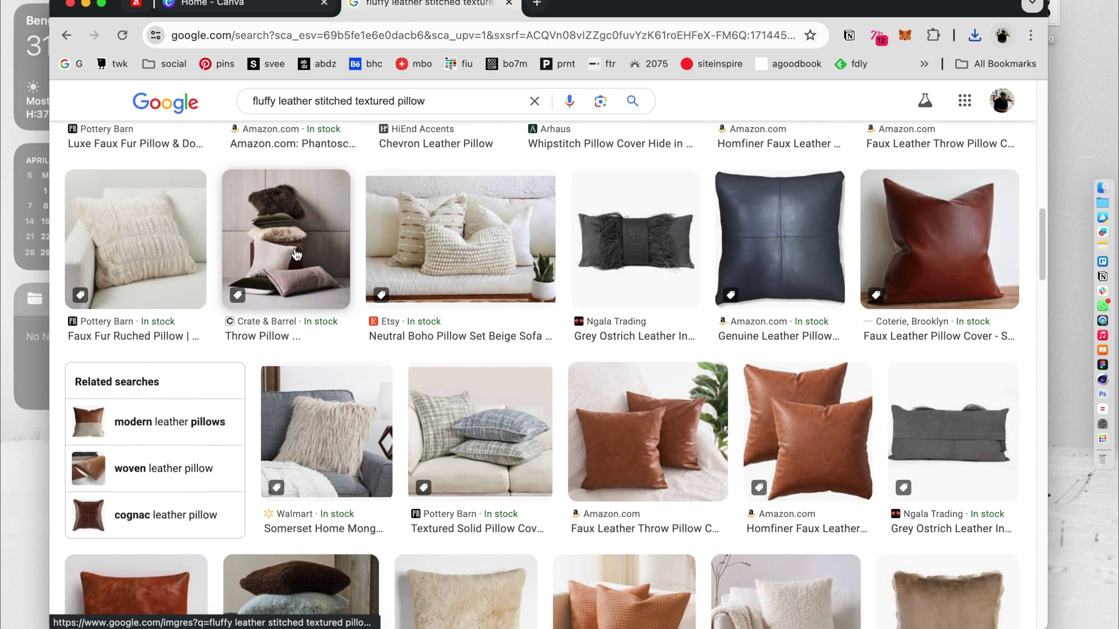
{"action": "scroll", "coordinate": [296, 254], "scroll_direction": "down", "scroll_amount": 10}
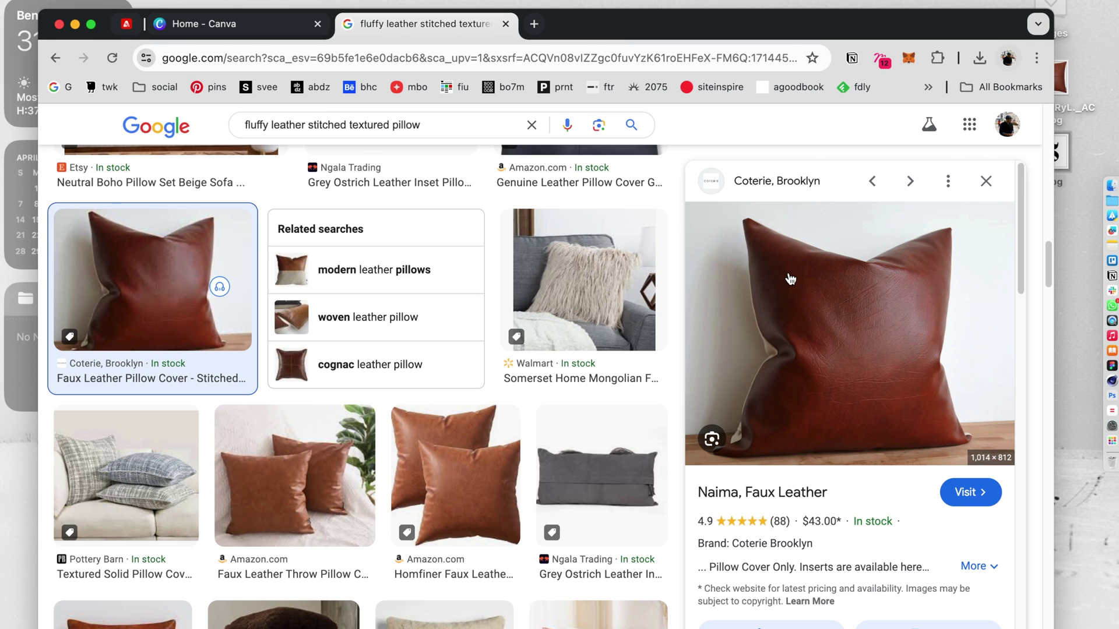
{"action": "scroll", "coordinate": [500, 295], "scroll_direction": "up", "scroll_amount": 3}
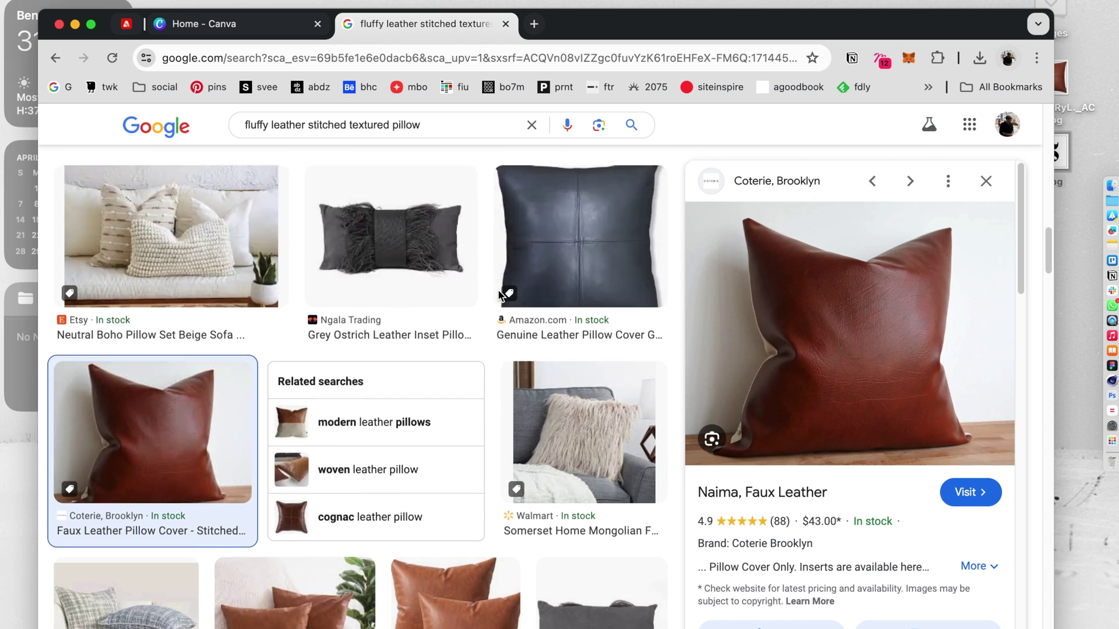
{"action": "scroll", "coordinate": [500, 295], "scroll_direction": "down", "scroll_amount": 5}
{"action": "scroll", "coordinate": [499, 292], "scroll_direction": "up", "scroll_amount": 2}
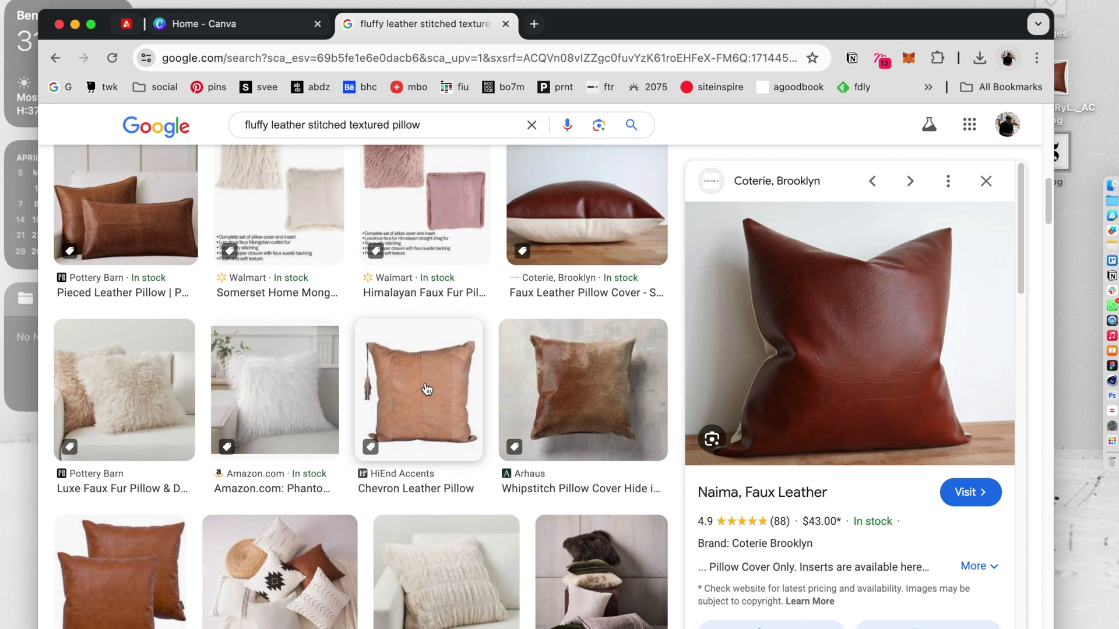
{"action": "left_click", "coordinate": [427, 389]}
{"action": "left_click_drag", "start_coordinate": [867, 303], "coordinate": [1072, 26]}
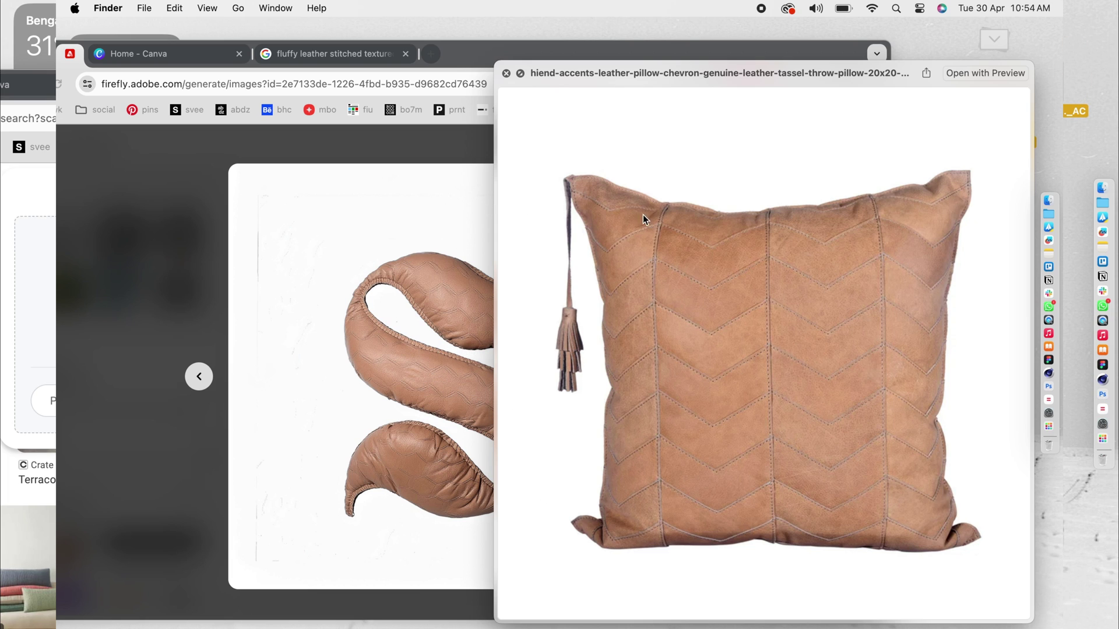
{"action": "left_click", "coordinate": [1033, 156]}
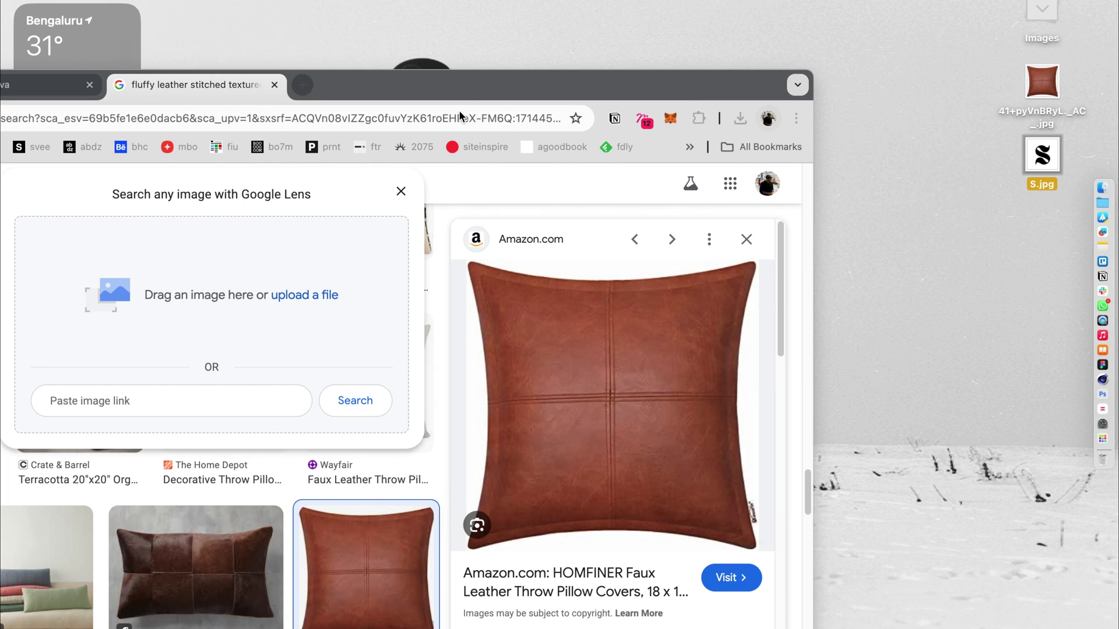
Upload S.jpg as the Structure reference in Firefly
{"action": "key", "text": "ctrl+alt+c"}
{"action": "left_click", "coordinate": [138, 34]}
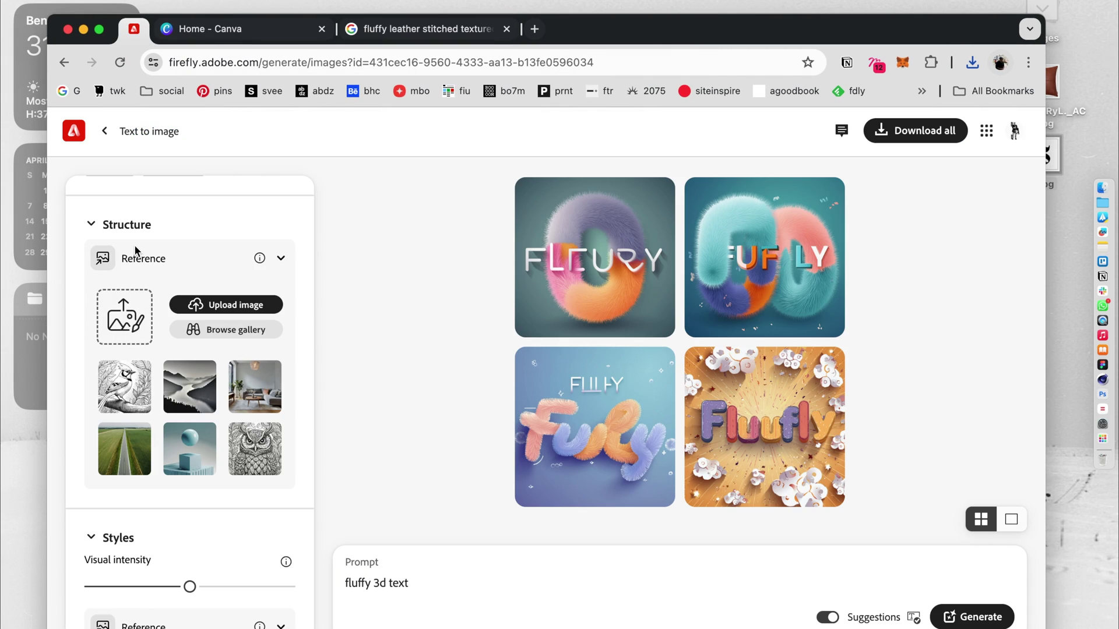
{"action": "left_click", "coordinate": [196, 304]}
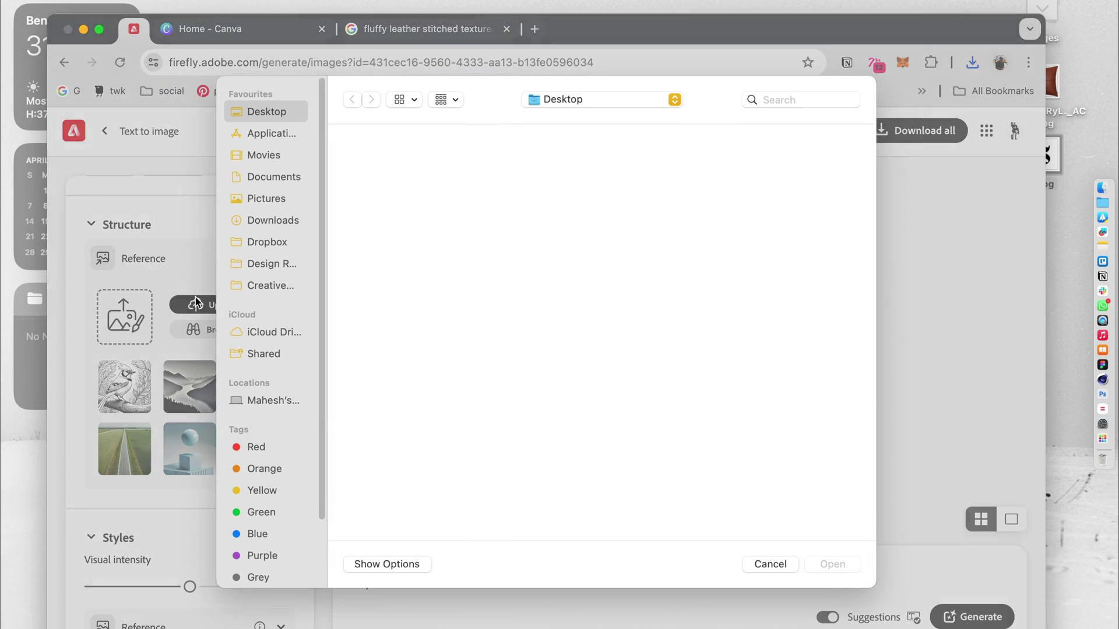
{"action": "left_click", "coordinate": [457, 191]}
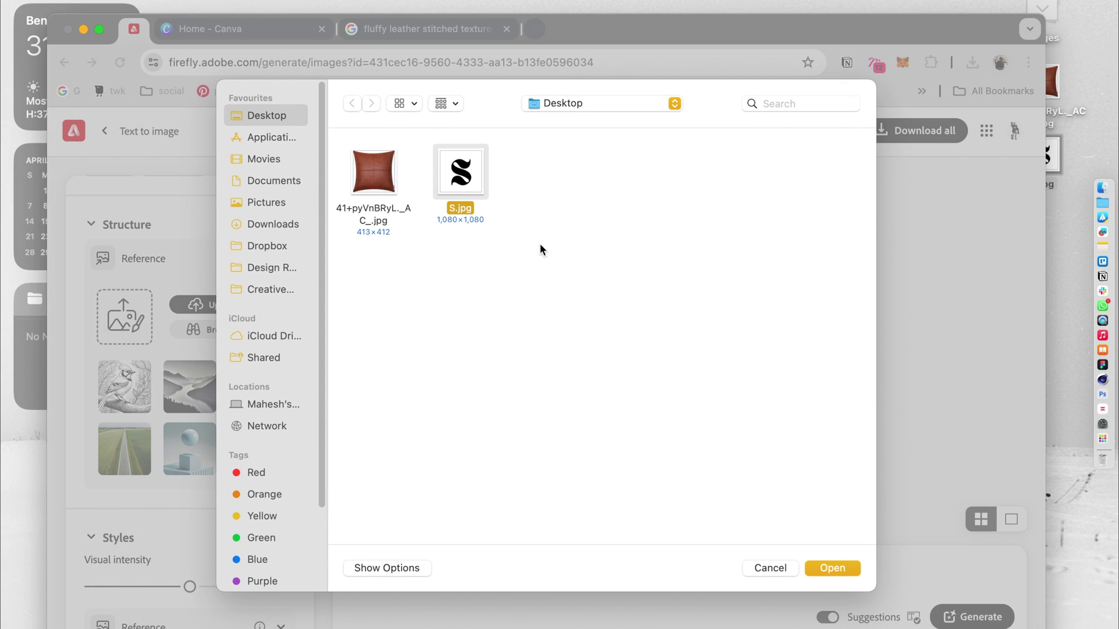
{"action": "left_click", "coordinate": [829, 564]}
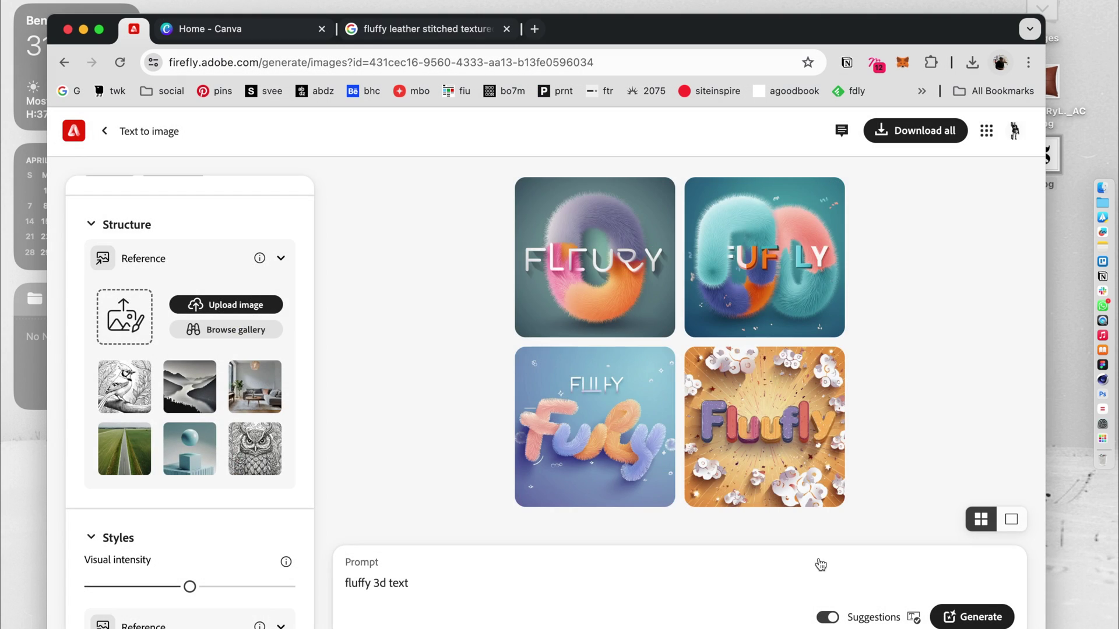
{"action": "left_click", "coordinate": [636, 452]}
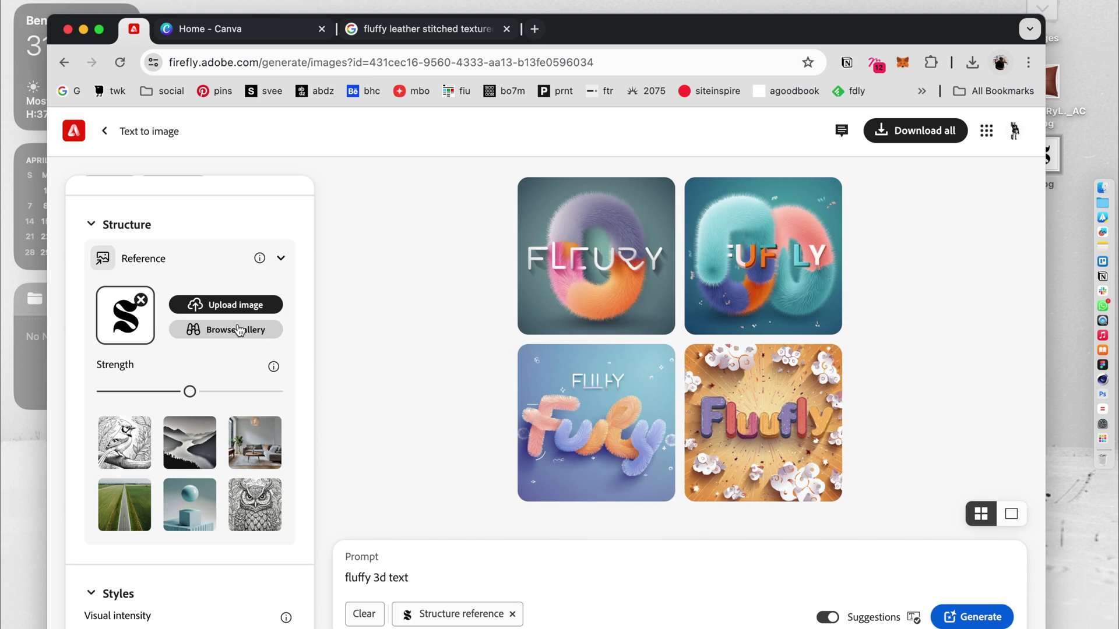
Raise the Structure strength slider to its maximum
{"action": "left_click", "coordinate": [195, 394]}
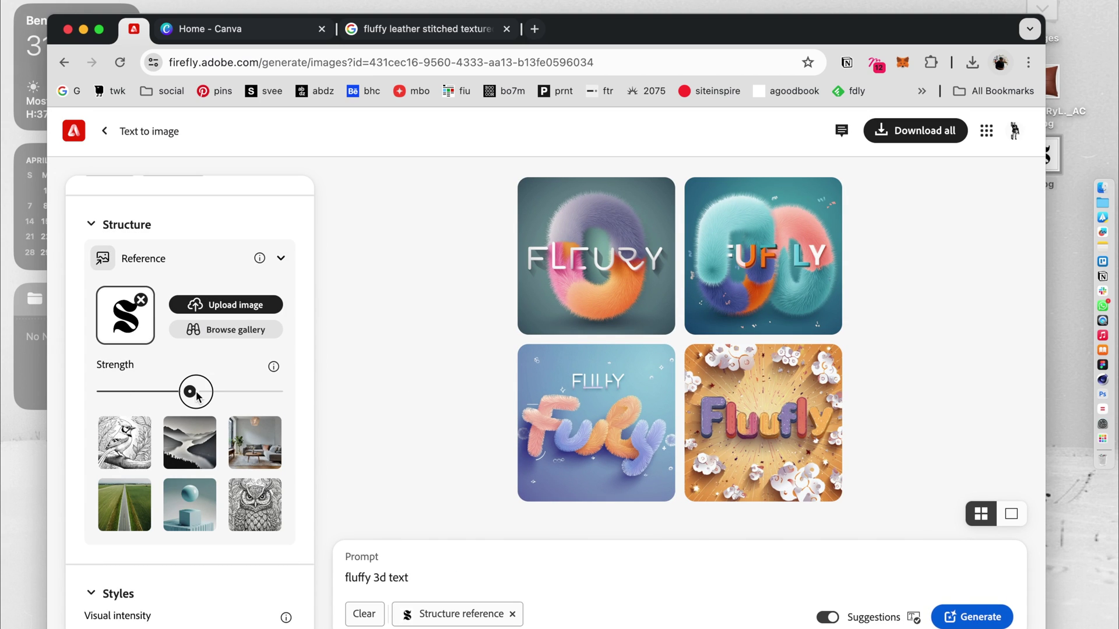
{"action": "left_click_drag", "start_coordinate": [196, 395], "coordinate": [307, 402]}
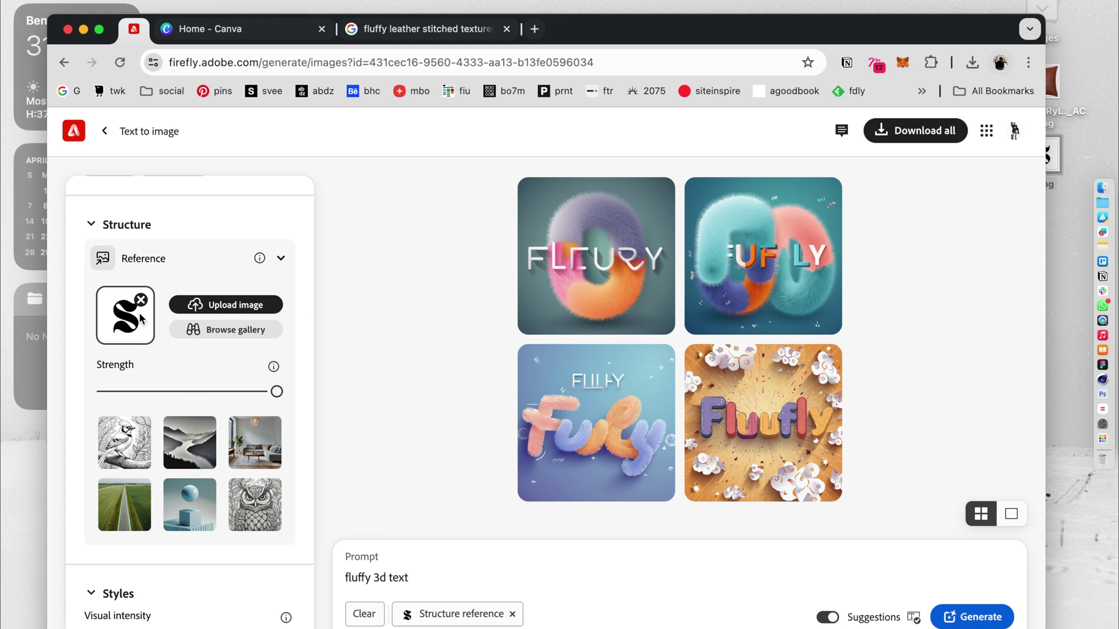
{"action": "scroll", "coordinate": [170, 338], "scroll_direction": "down", "scroll_amount": 4}
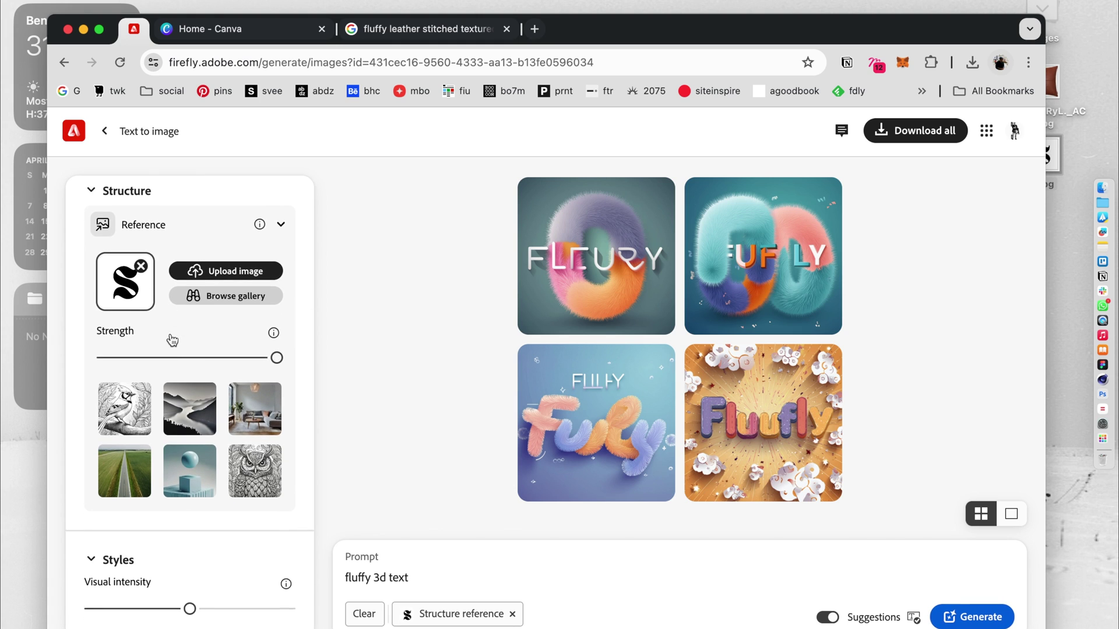
Upload the leather pillow image as the Style reference at maximum strength
{"action": "scroll", "coordinate": [172, 340], "scroll_direction": "down", "scroll_amount": 2}
{"action": "left_click", "coordinate": [136, 560]}
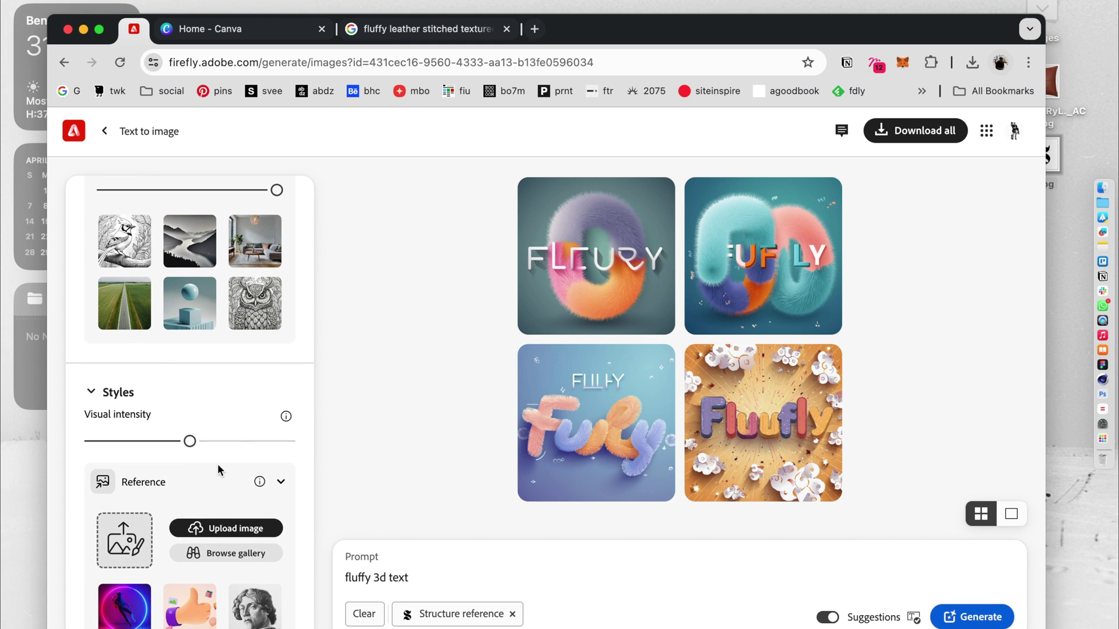
{"action": "left_click", "coordinate": [383, 176]}
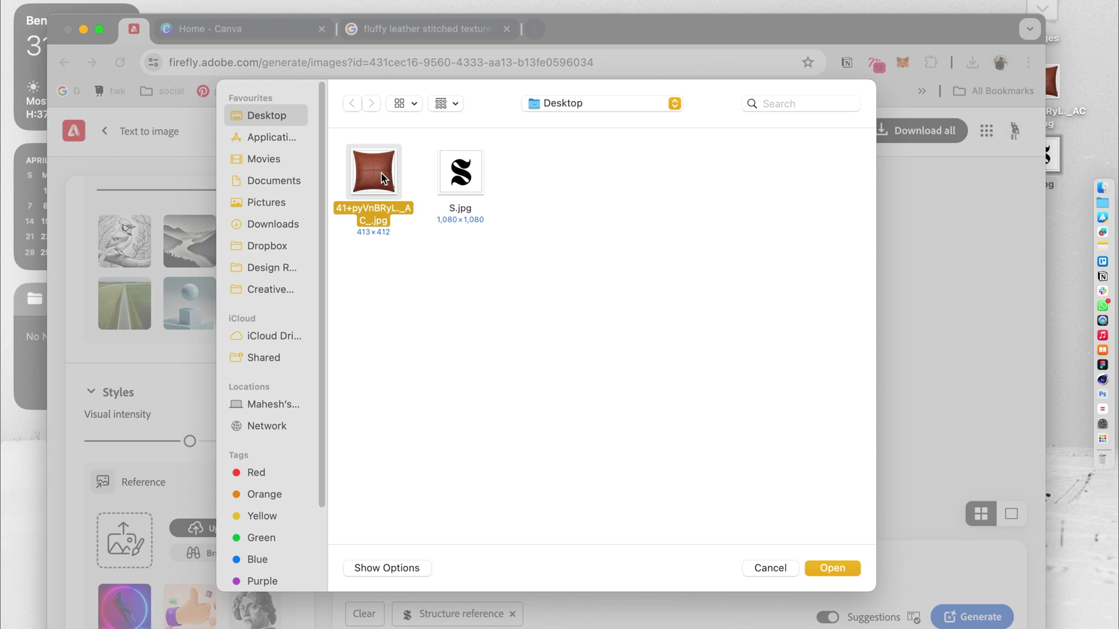
{"action": "left_click", "coordinate": [841, 568]}
{"action": "scroll", "coordinate": [267, 446], "scroll_direction": "down", "scroll_amount": 1}
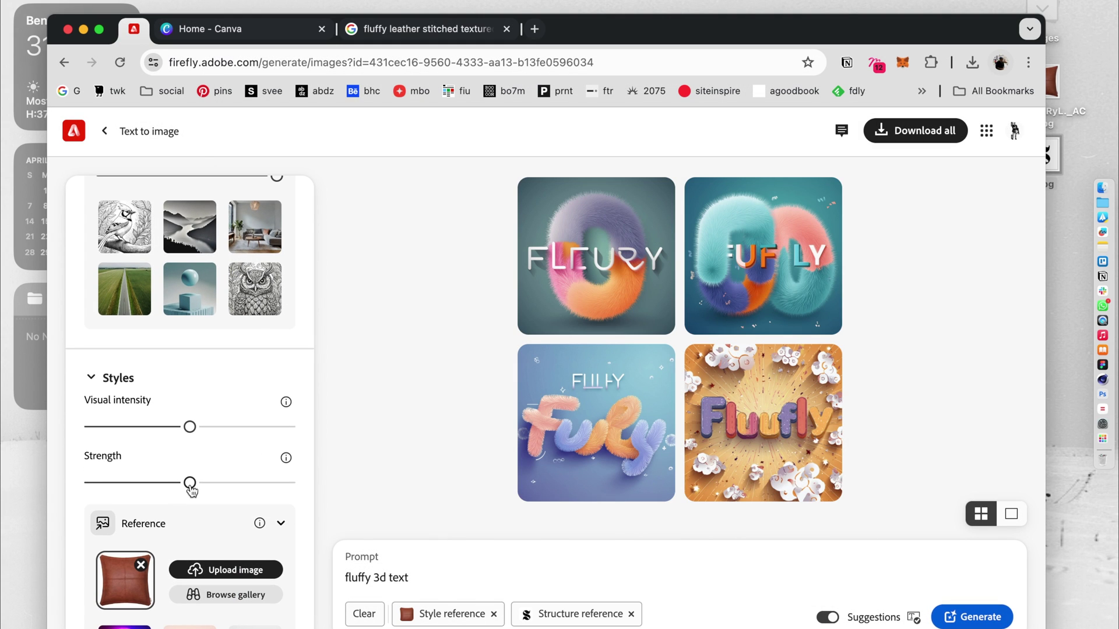
{"action": "left_click_drag", "start_coordinate": [190, 485], "coordinate": [319, 493]}
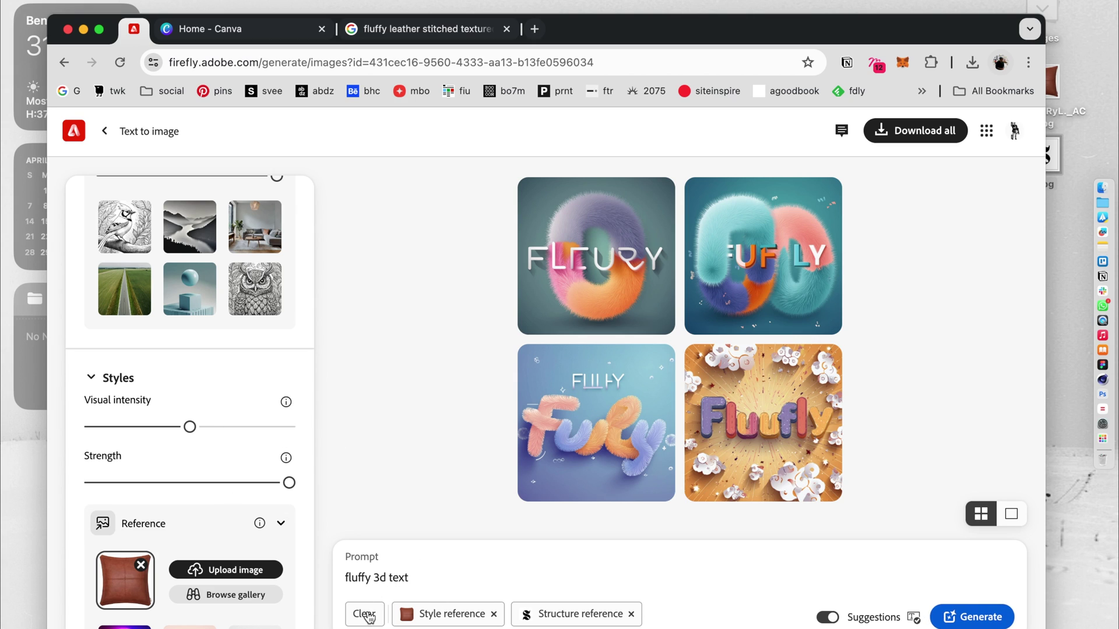
Select the entire 'fluffy 3d text' prompt
{"action": "mouse_move", "coordinate": [589, 622]}
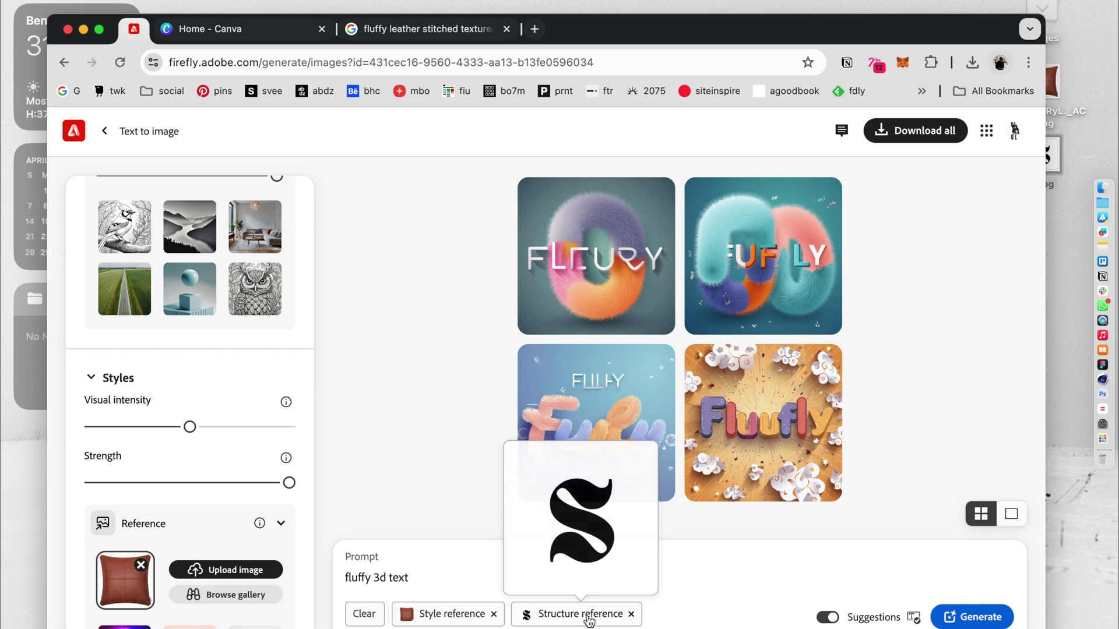
{"action": "left_click", "coordinate": [412, 579]}
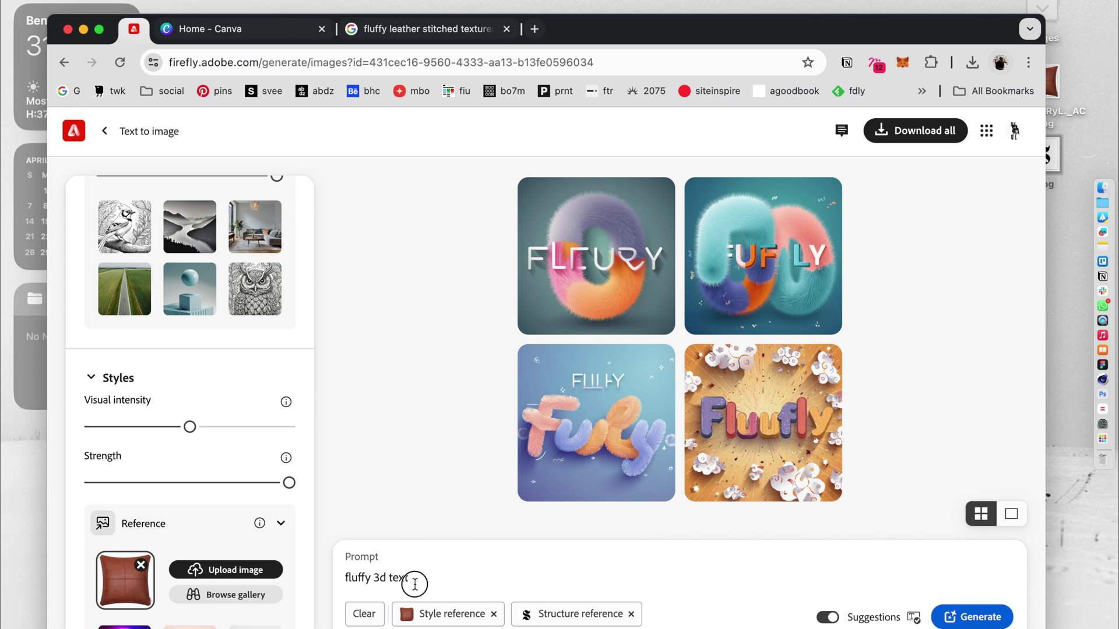
{"action": "left_click_drag", "start_coordinate": [437, 575], "coordinate": [324, 580]}
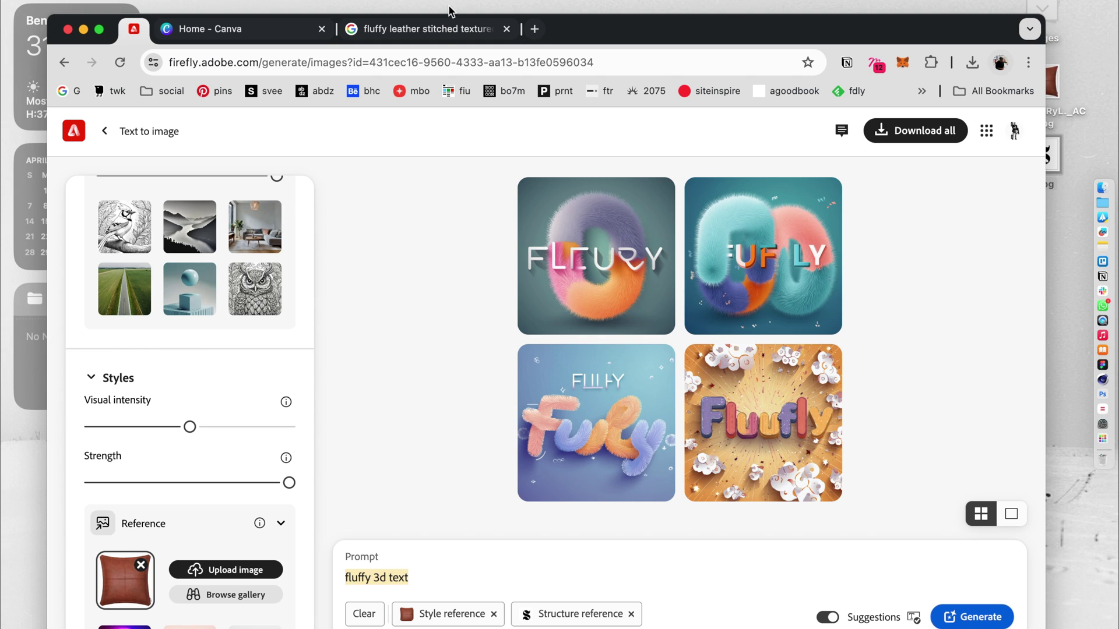
Copy the query 'fluffy leather stitched textured pillow' from the Google search box
{"action": "left_click", "coordinate": [439, 29]}
{"action": "left_click", "coordinate": [679, 125]}
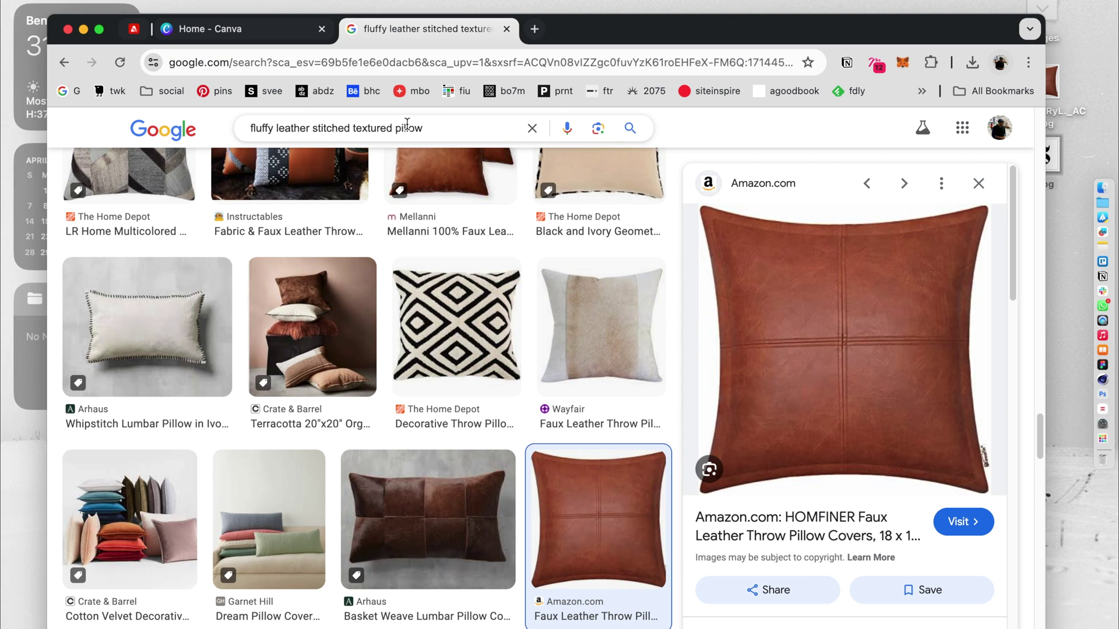
{"action": "left_click_drag", "start_coordinate": [434, 125], "coordinate": [234, 130]}
{"action": "right_click", "coordinate": [315, 127]}
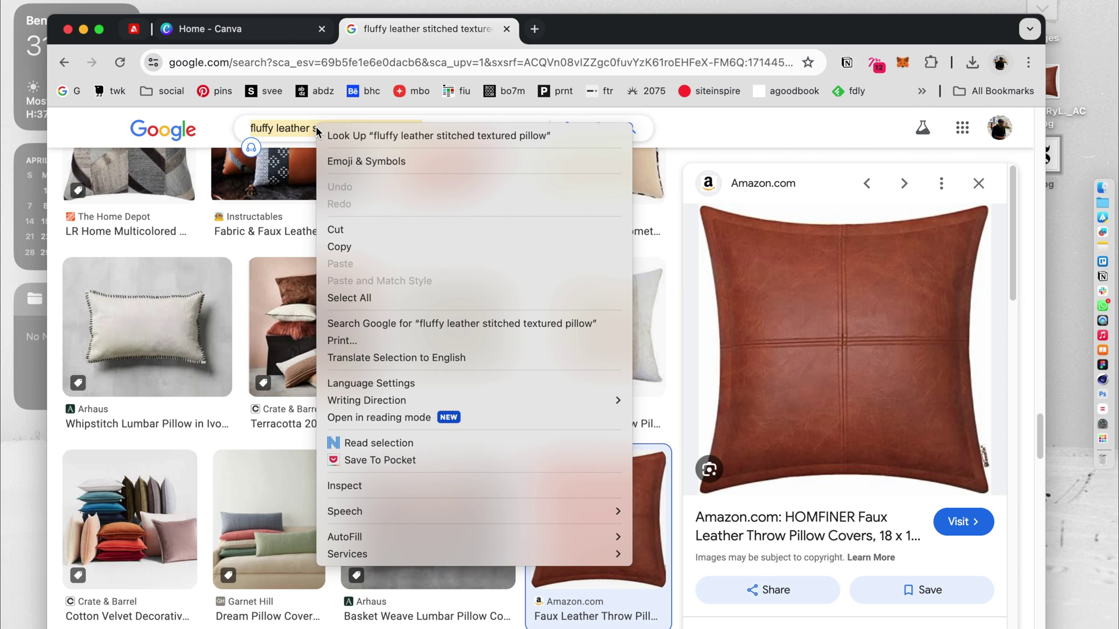
{"action": "left_click", "coordinate": [359, 242]}
Change the prompt to 'fluffy leather stitched textured text', generate, and open the leather S result
{"action": "left_click", "coordinate": [235, 26]}
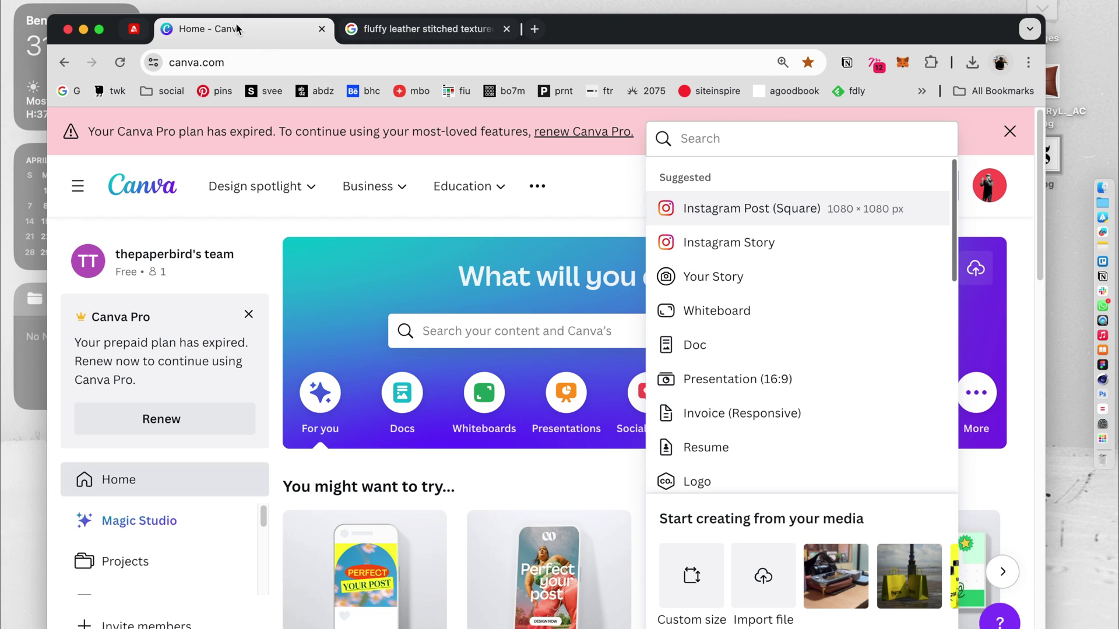
{"action": "left_click", "coordinate": [134, 28]}
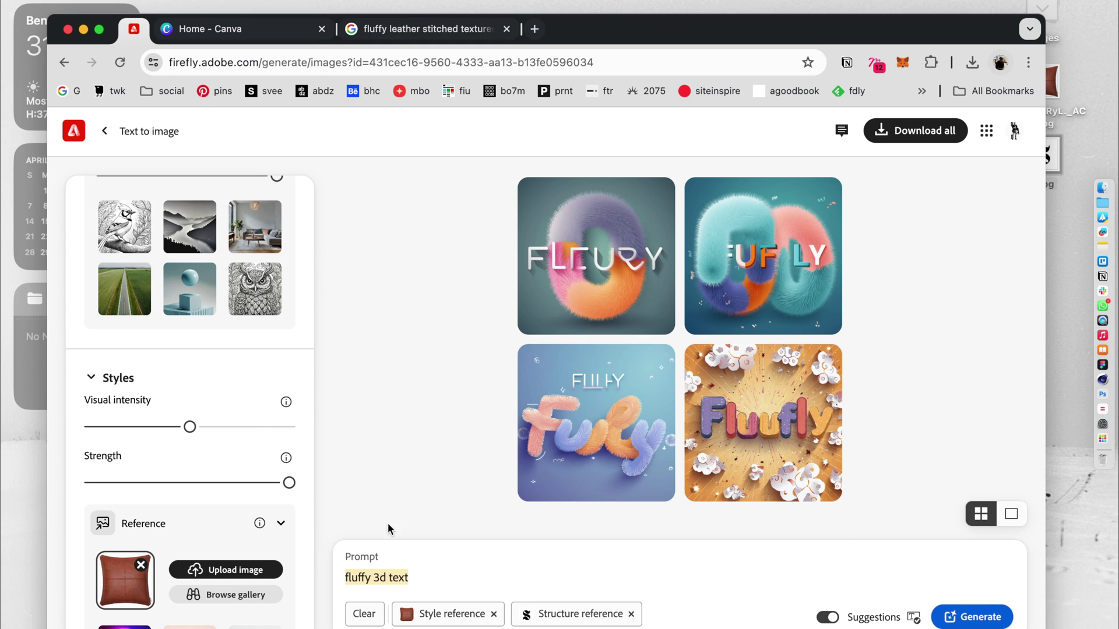
{"action": "left_click", "coordinate": [425, 576]}
{"action": "left_click_drag", "start_coordinate": [425, 575], "coordinate": [326, 577]}
{"action": "right_click", "coordinate": [386, 575]}
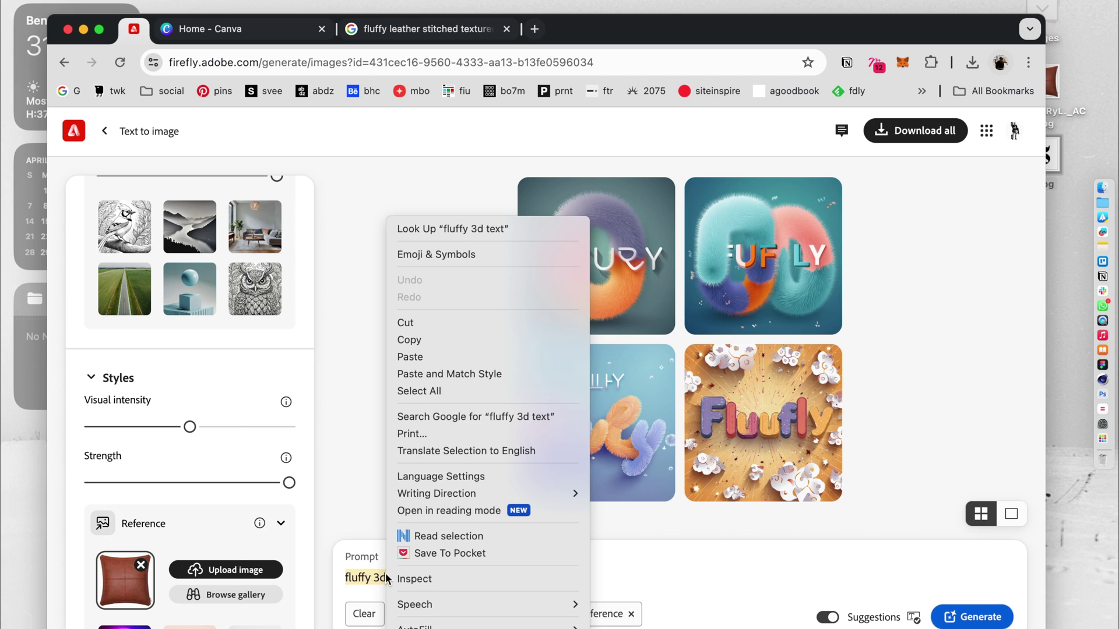
{"action": "left_click", "coordinate": [419, 357]}
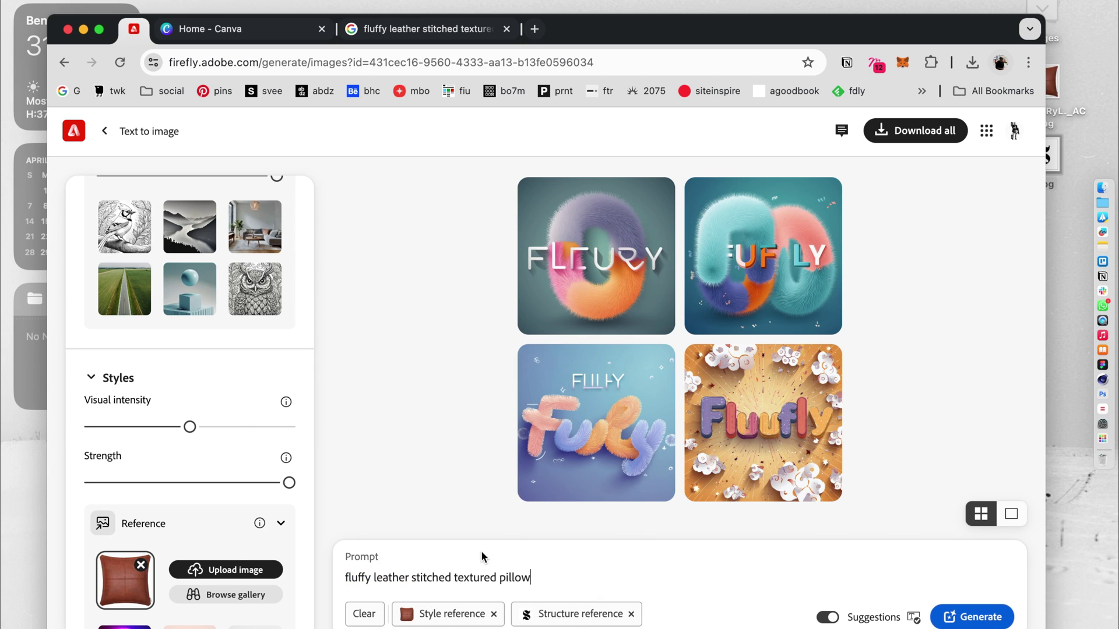
{"action": "double_click", "coordinate": [515, 577]}
{"action": "type", "text": "text"}
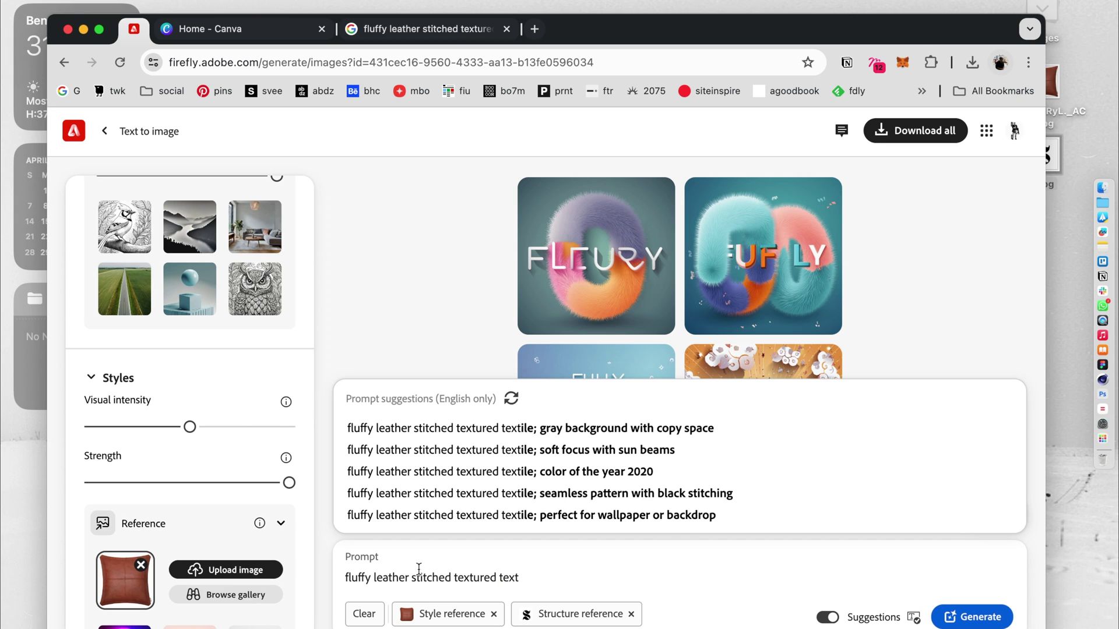
{"action": "left_click", "coordinate": [982, 617]}
{"action": "left_click", "coordinate": [815, 483]}
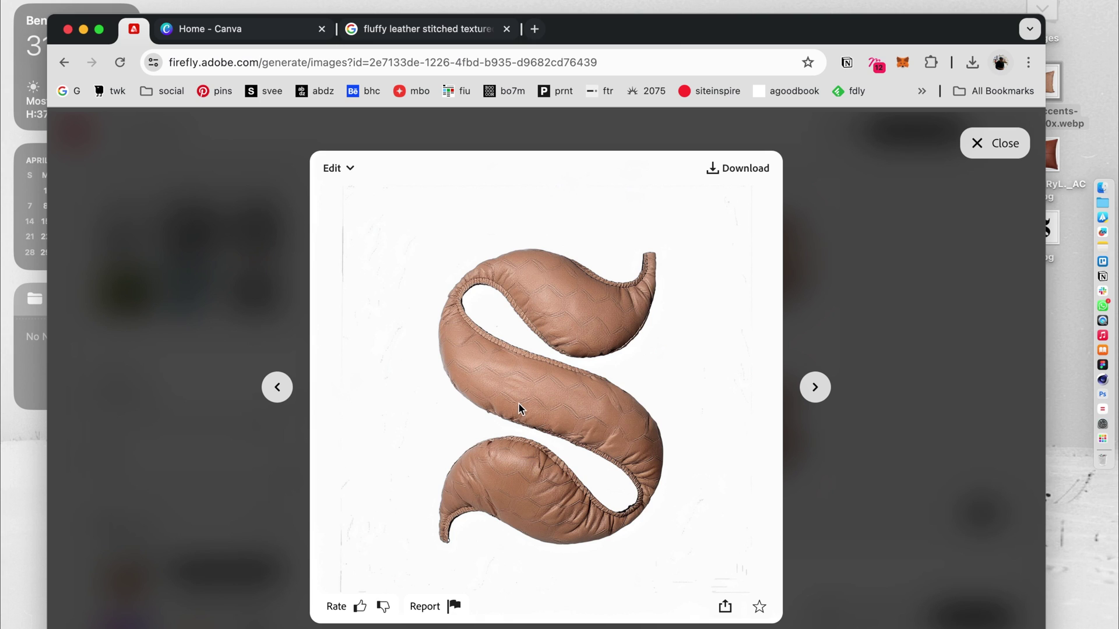
{"action": "left_click_drag", "start_coordinate": [1003, 34], "coordinate": [884, 30]}
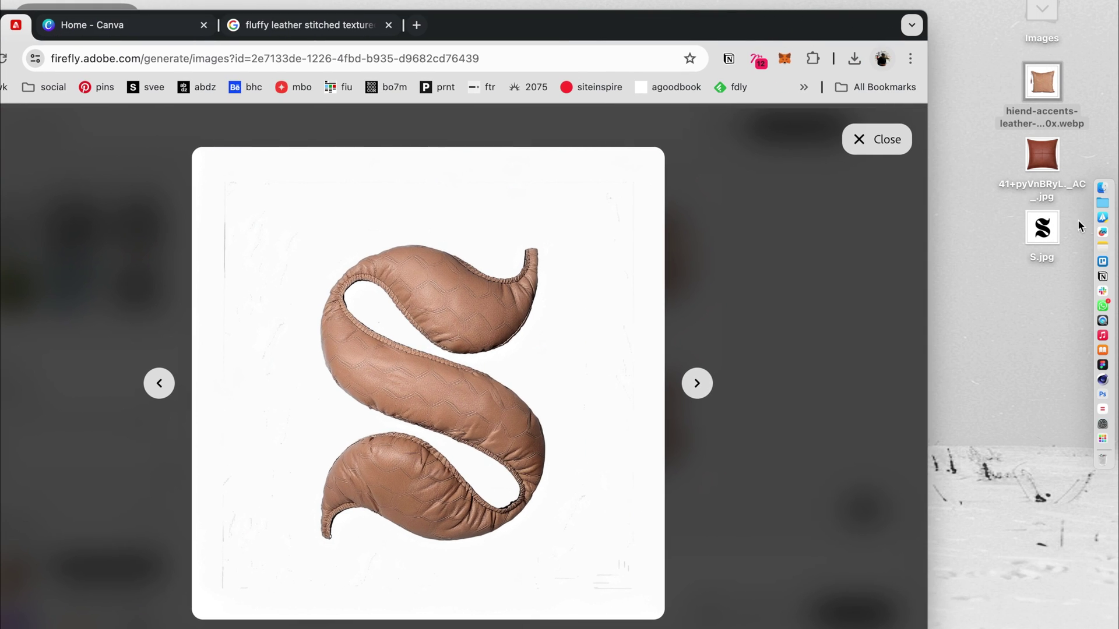
{"action": "left_click", "coordinate": [1043, 231]}
{"action": "key", "text": "space"}
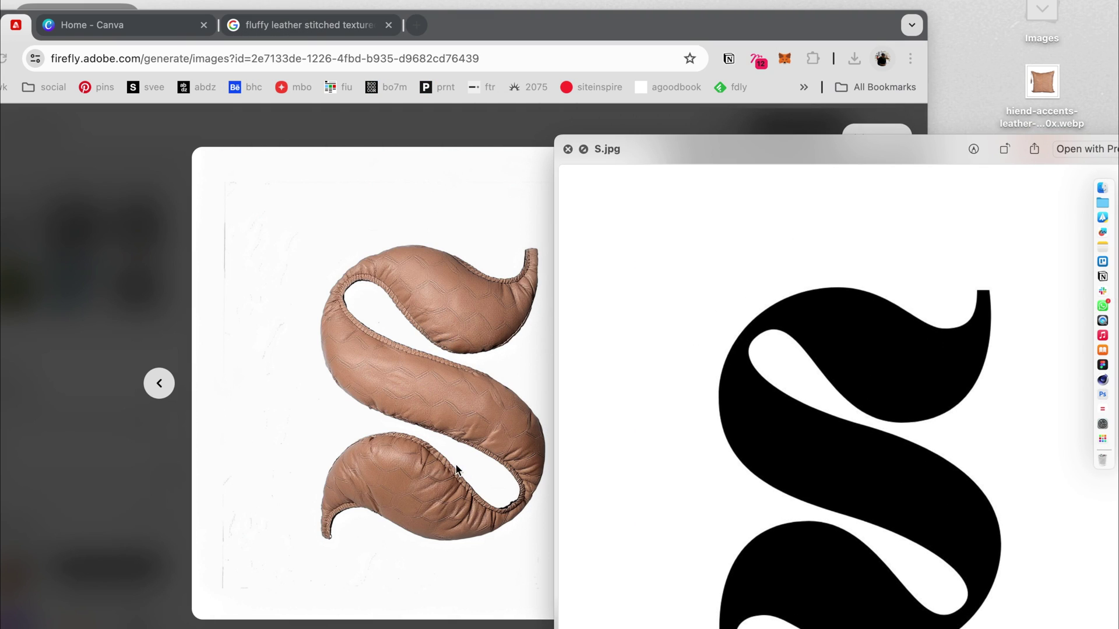
{"action": "left_click", "coordinate": [1030, 81]}
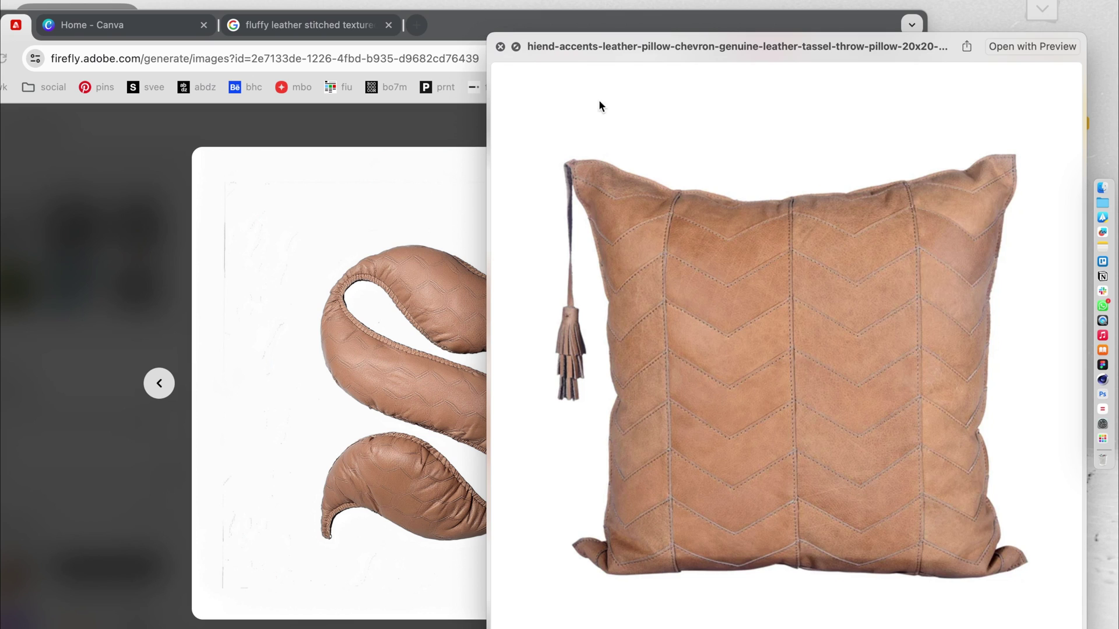
{"action": "left_click", "coordinate": [501, 46]}
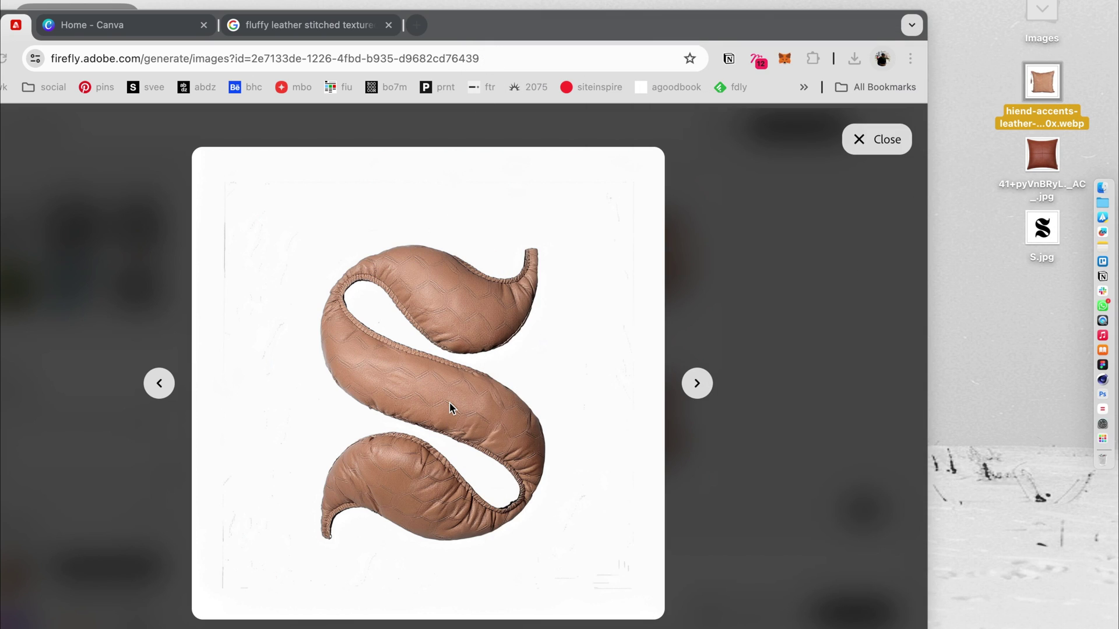